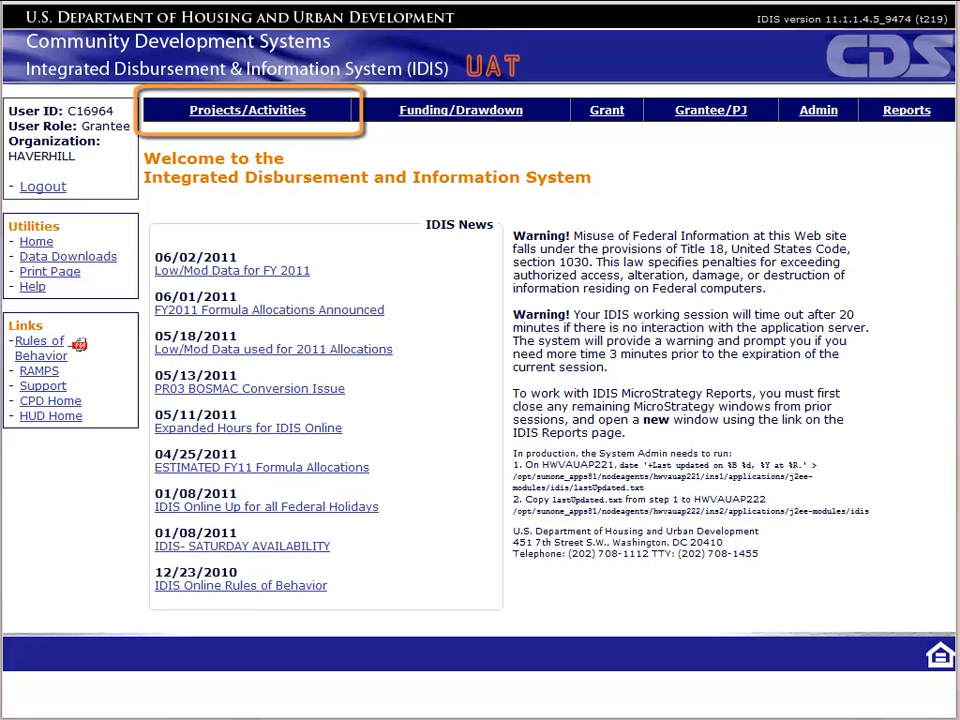
Start adding a new activity with program year 2010 and project 7/B Business Loan Program (2010)
left_click(249, 118)
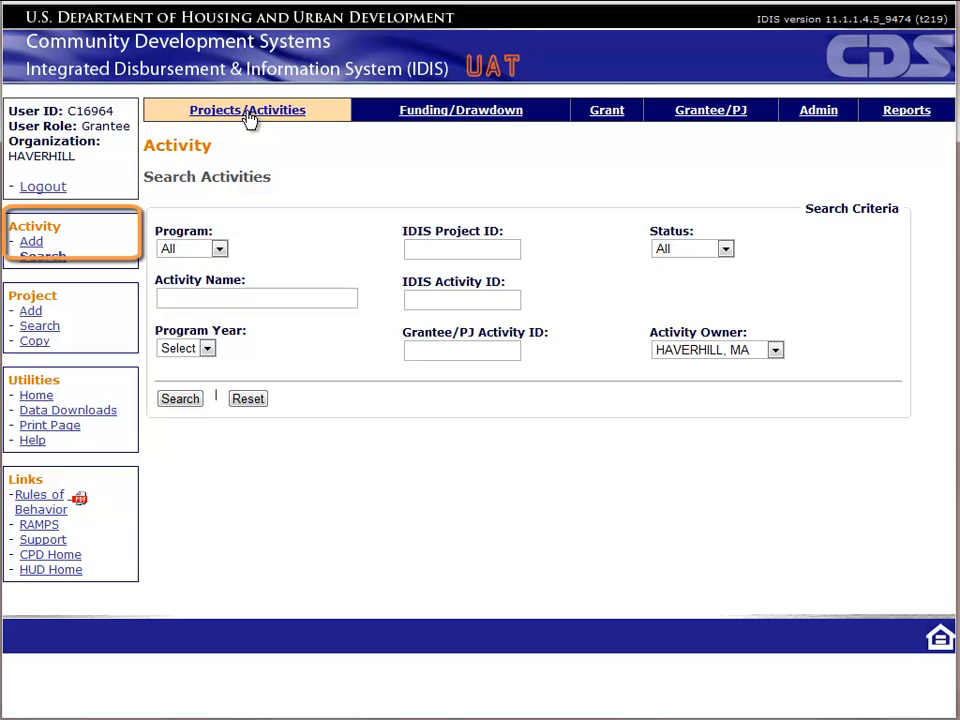
left_click(38, 244)
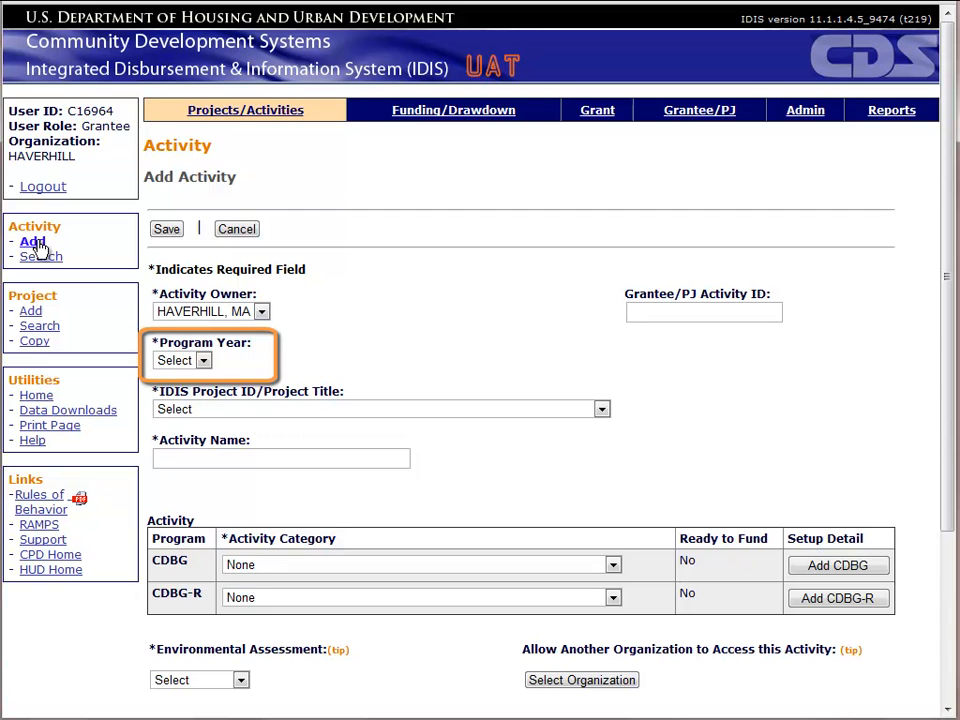
left_click(204, 361)
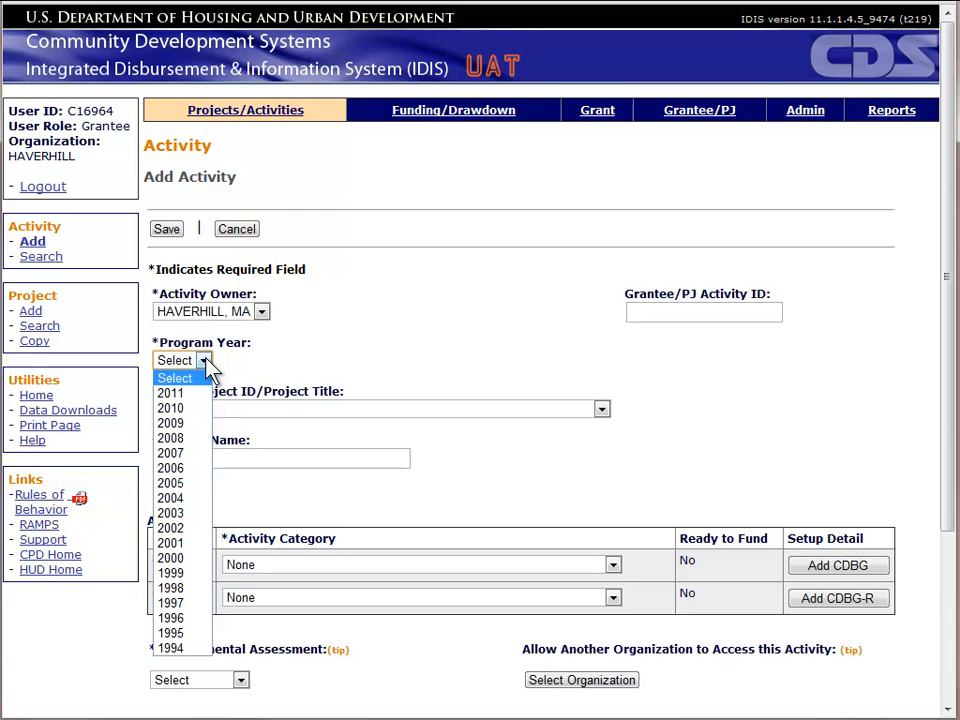
left_click(190, 410)
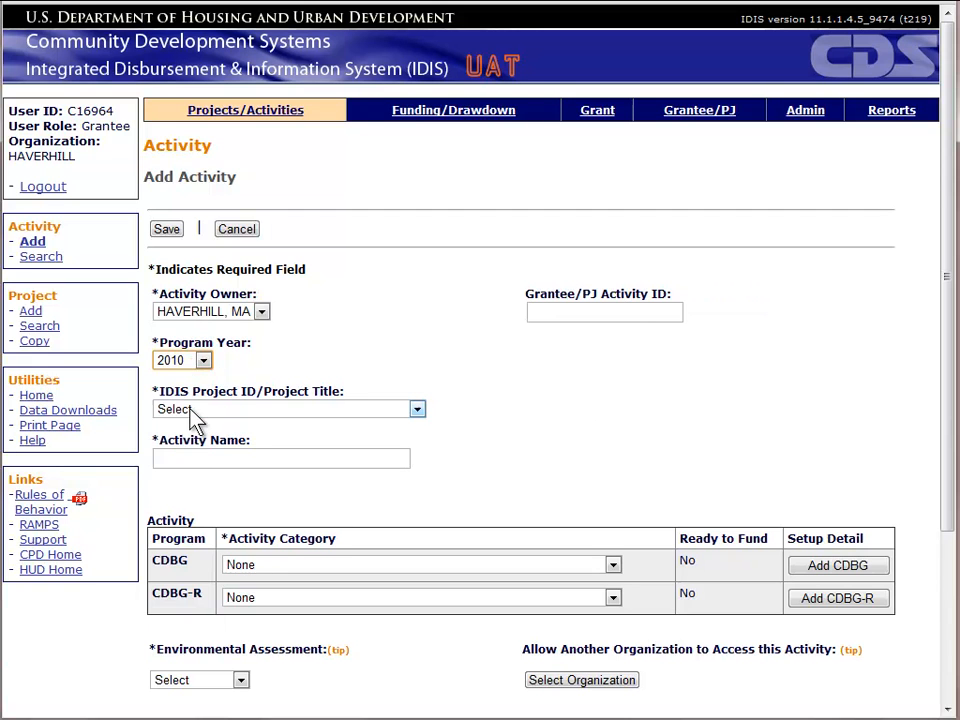
left_click(418, 410)
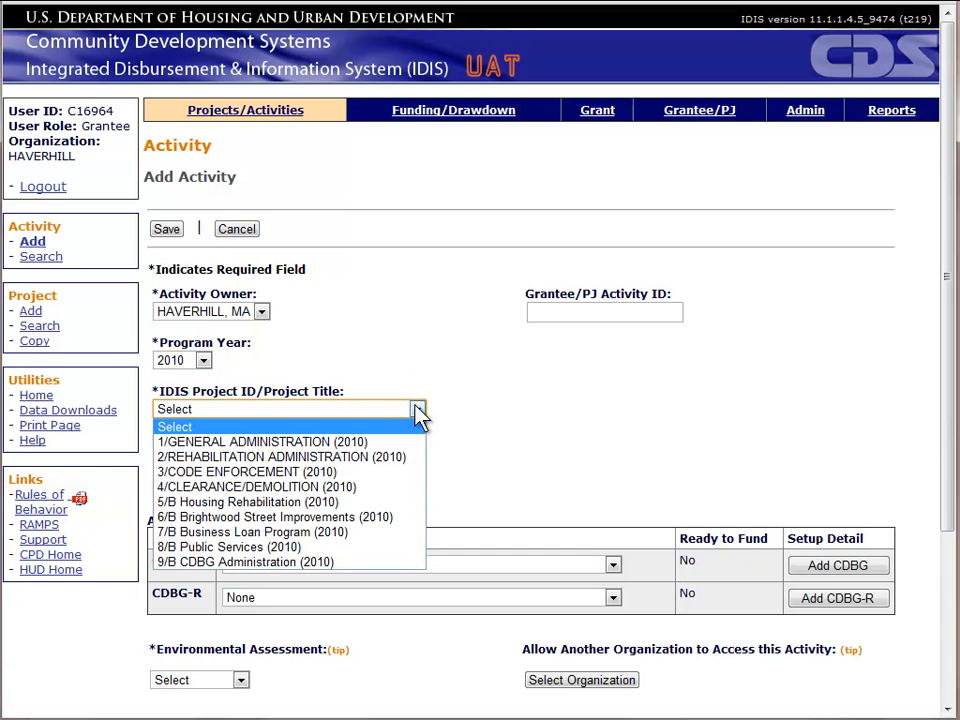
left_click(397, 533)
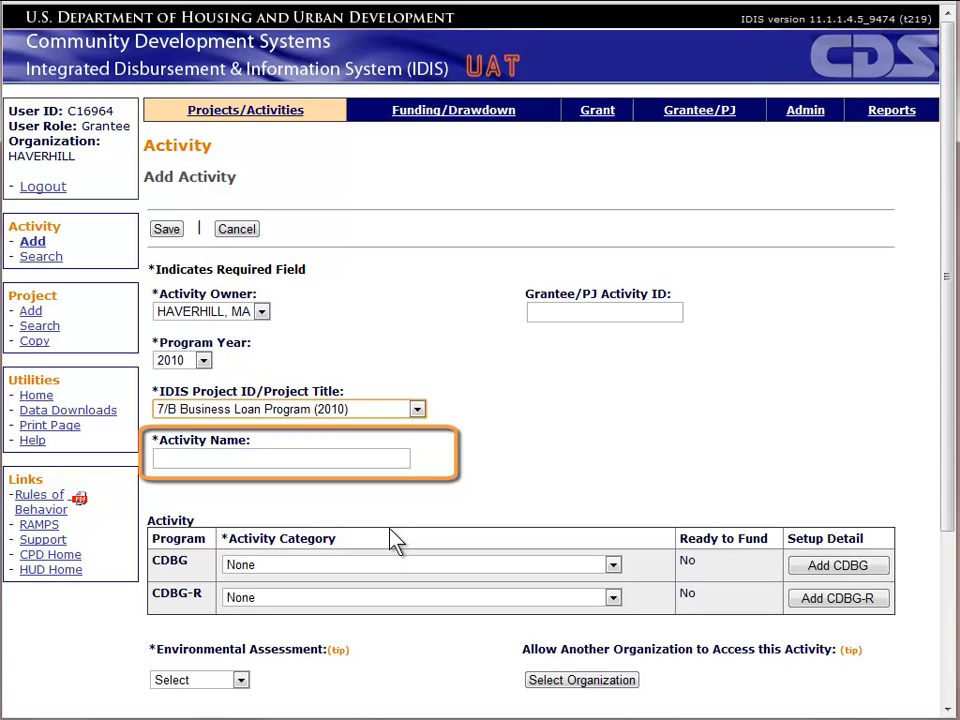
Name the new activity "ED Loan: Thompson Automotive"
left_click(320, 453)
type("ED ")
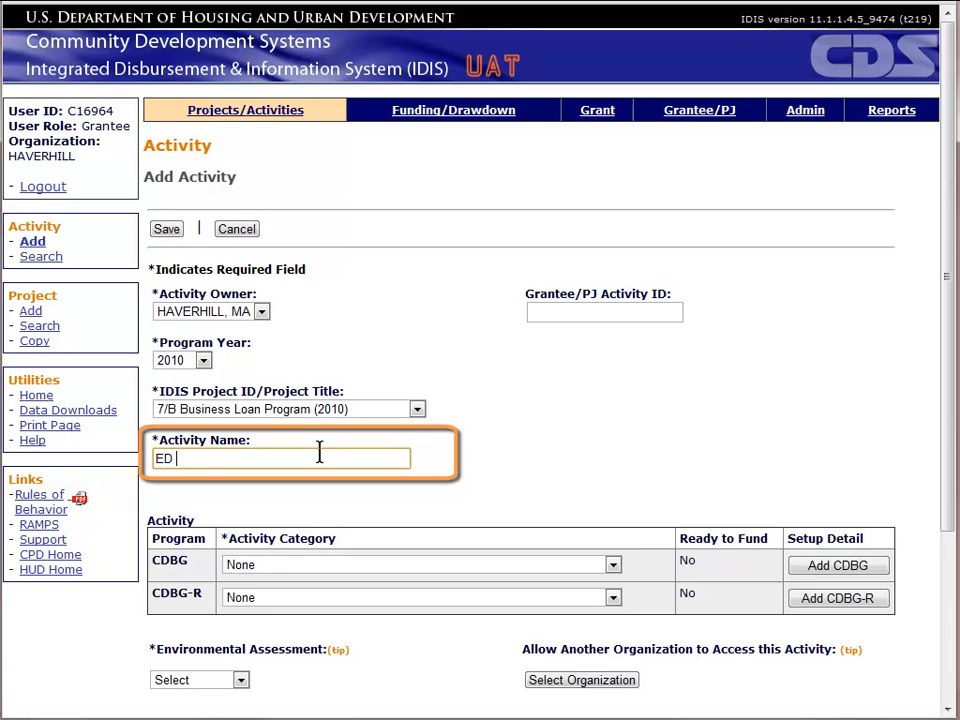
type("Loan: Thompson Autom")
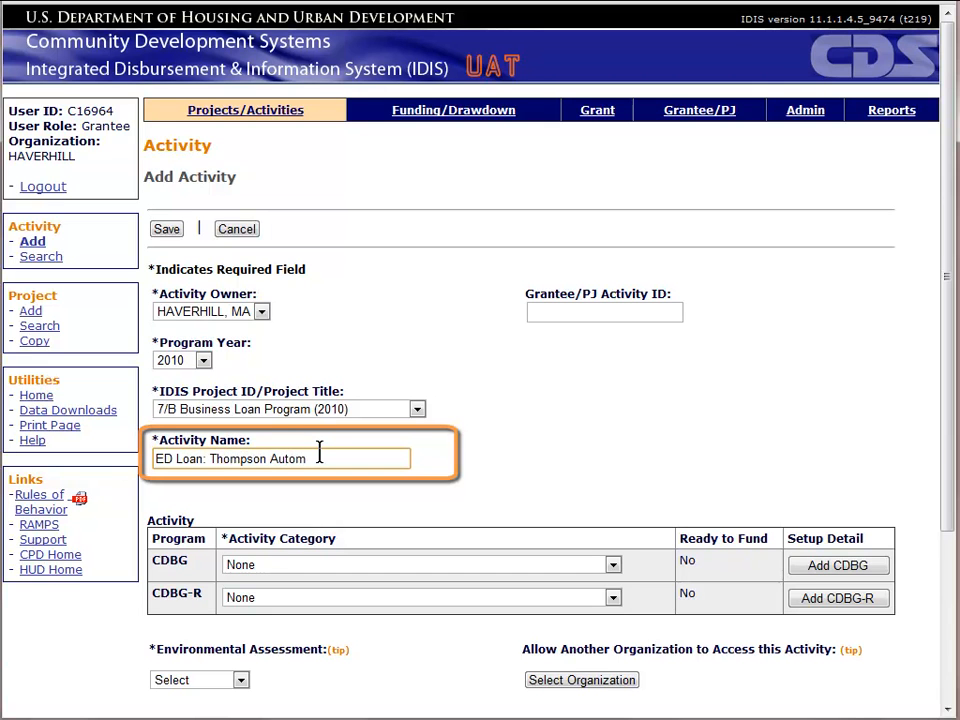
type("otive")
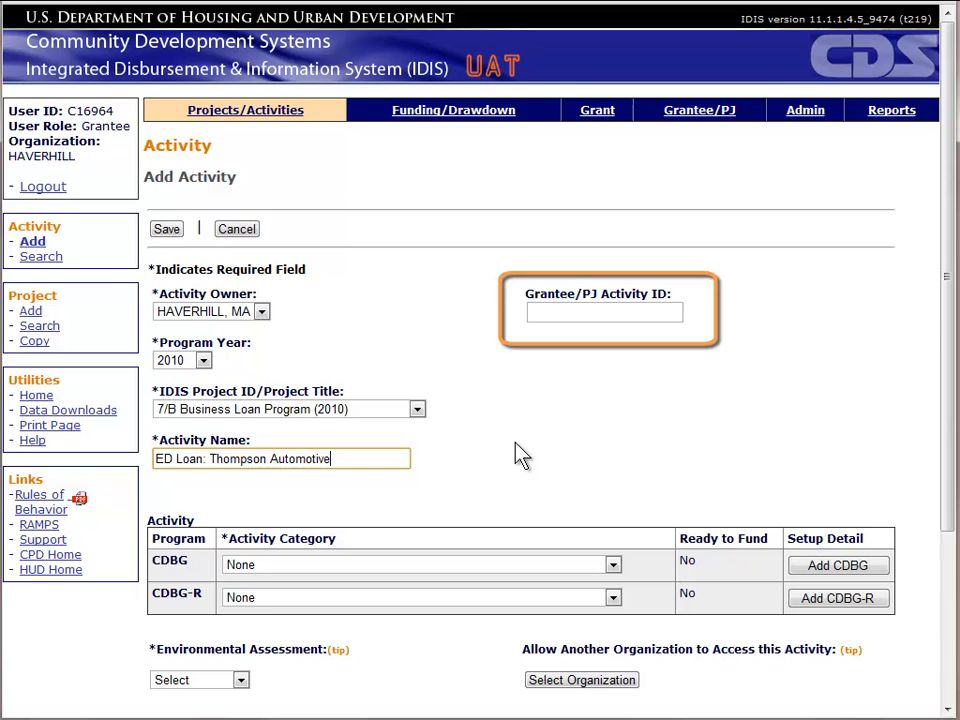
Set the CDBG activity category to 18A - ED Direct Financial Assistance to For-Profits
left_click_drag(950, 302, 957, 470)
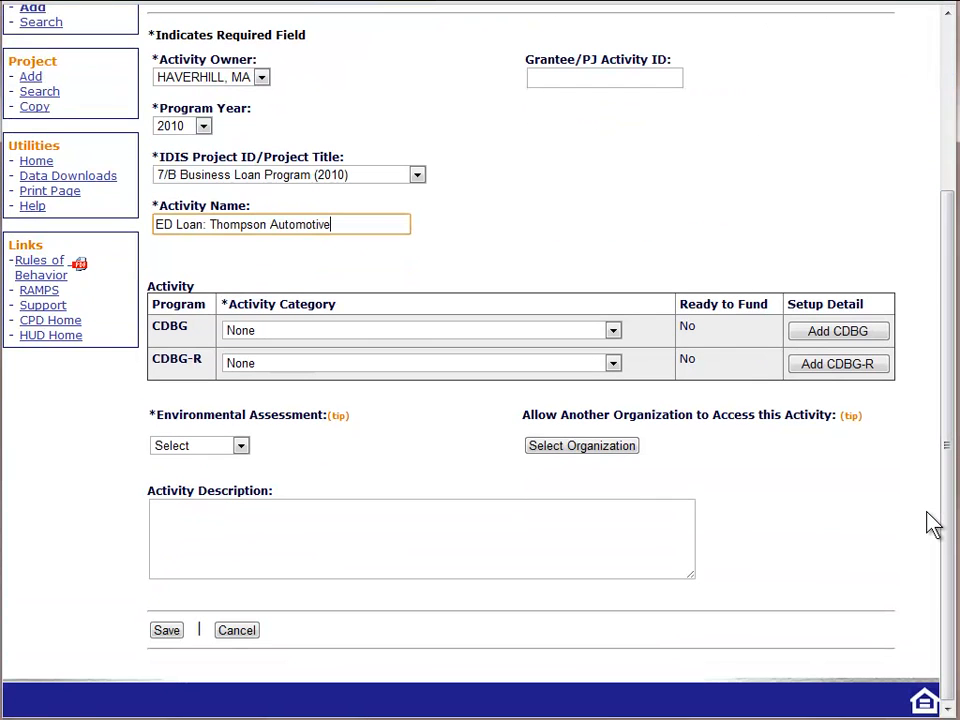
left_click(613, 331)
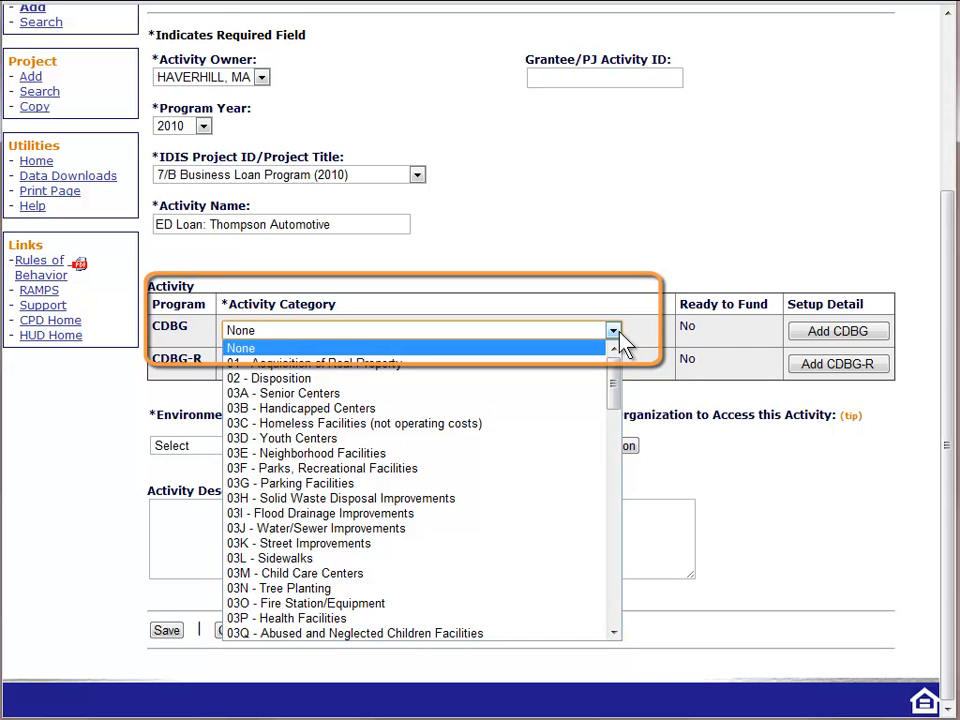
left_click_drag(616, 380, 606, 572)
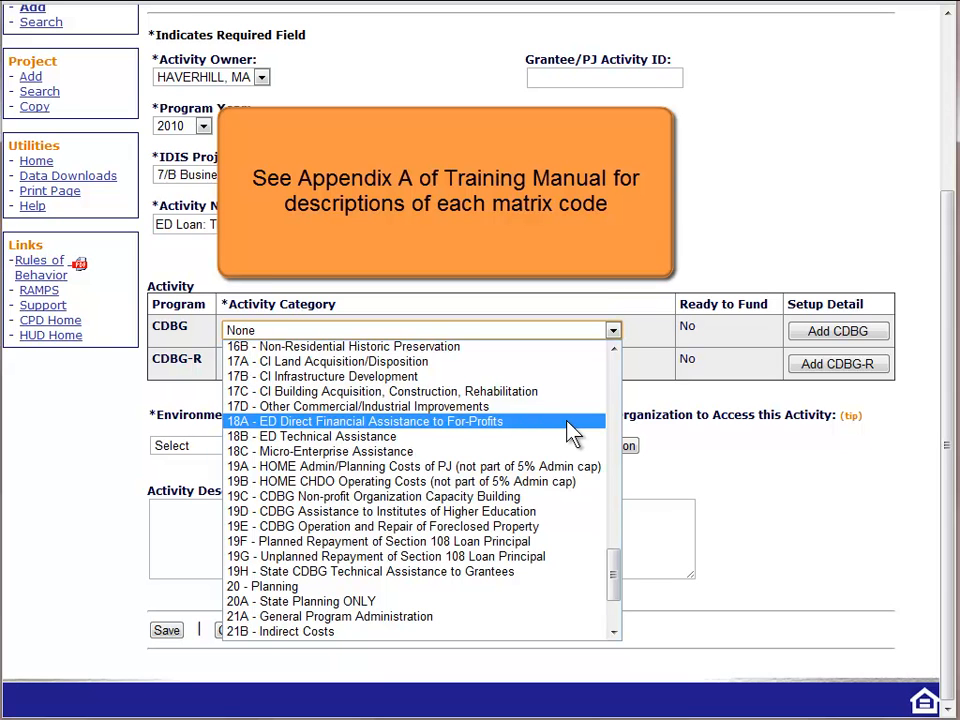
left_click(570, 430)
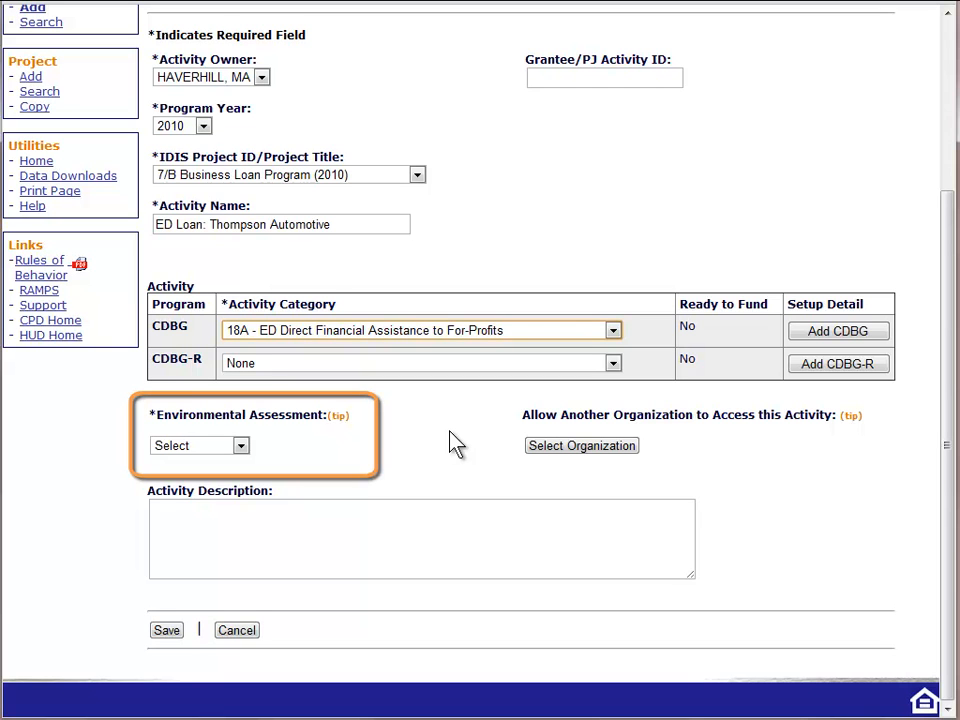
Set Environmental Assessment to COMPLETED and save the activity with a description of CDBG funds loaned to Thompson Automotive for facility expansion, creating five new jobs
left_click(241, 446)
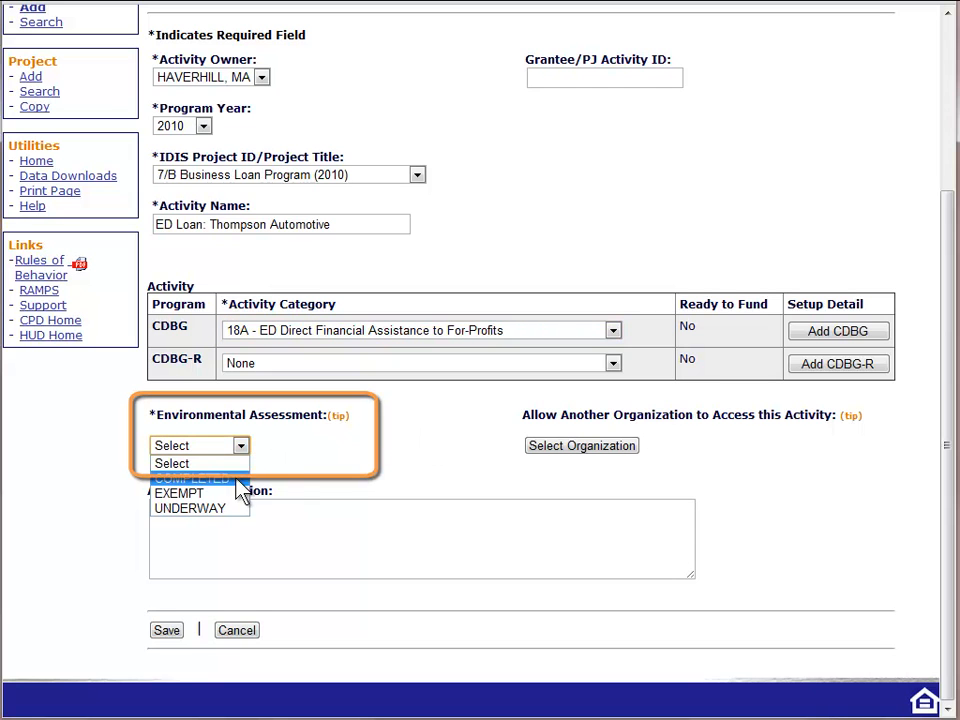
left_click(241, 488)
left_click(292, 511)
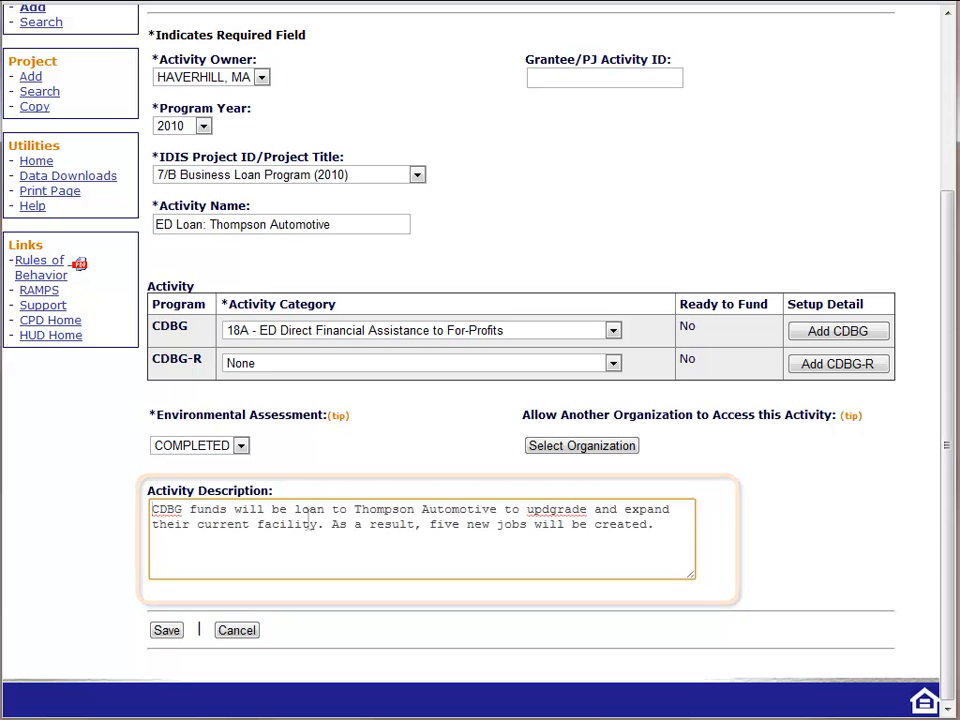
left_click(167, 633)
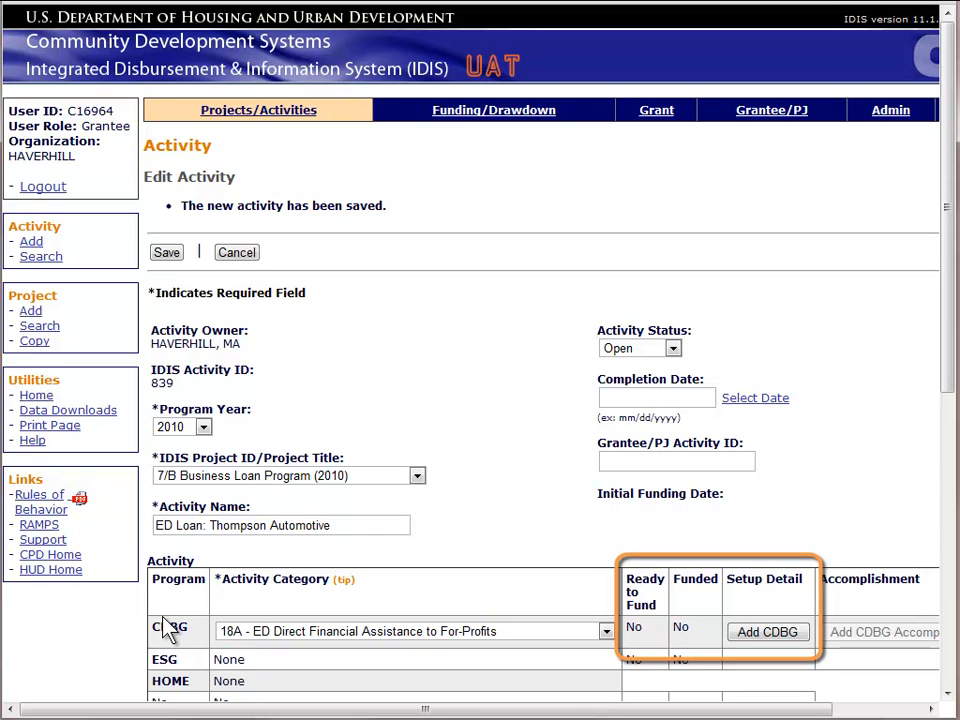
Open the CDBG setup detail for the saved activity and review the available National Objective options
left_click(762, 634)
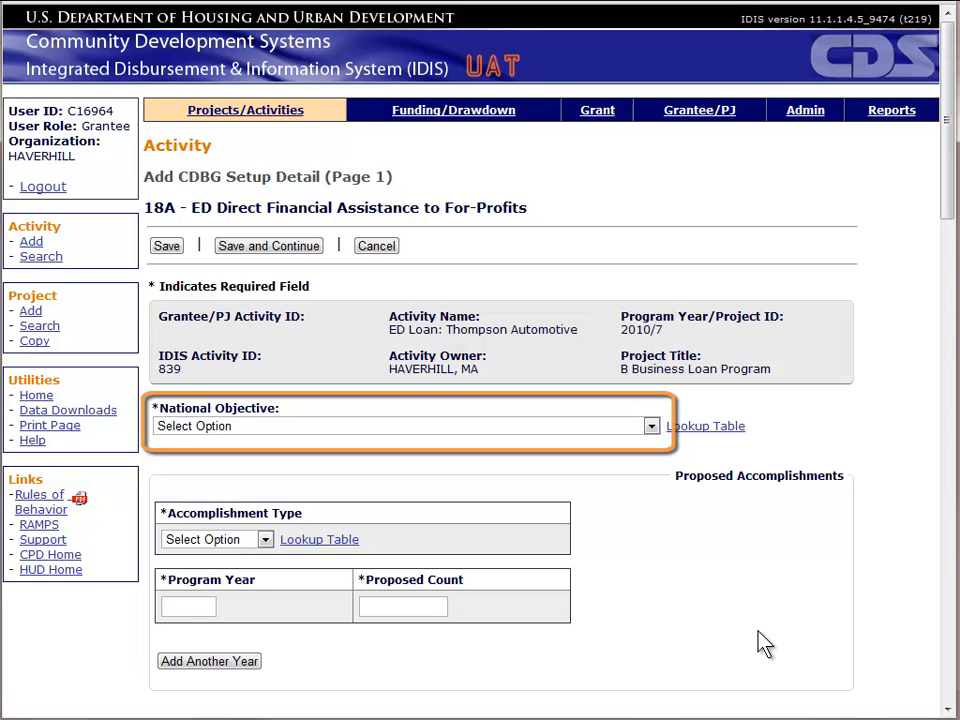
left_click(651, 426)
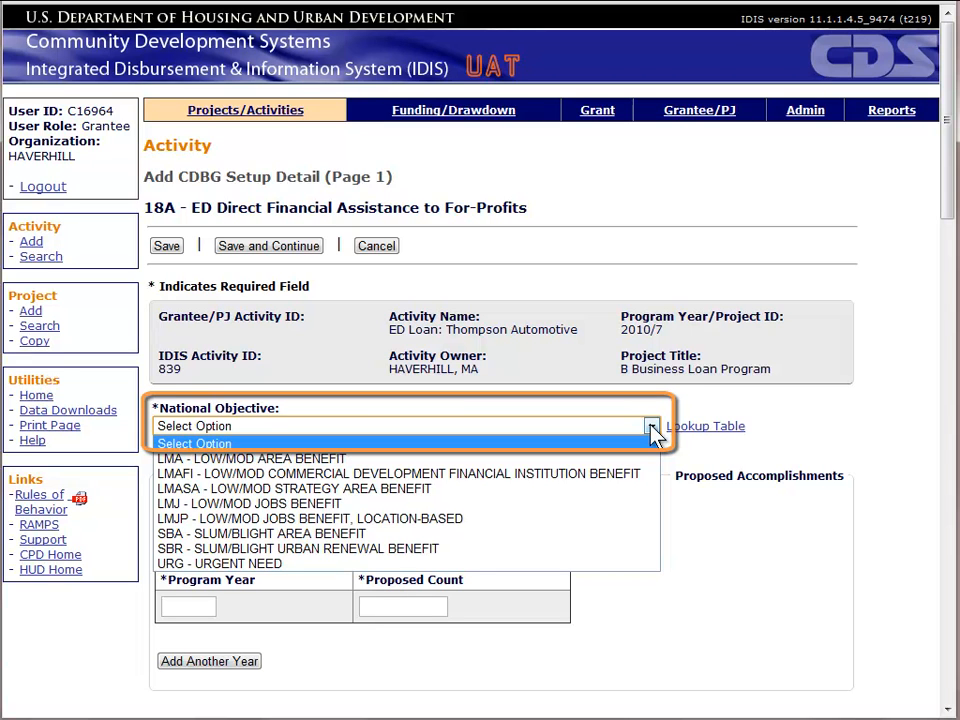
left_click(737, 397)
Check the matrix code lookup table for the national objectives and accomplishment types allowed for 18A ED Direct Financial Assistance to For-Profits
left_click(720, 429)
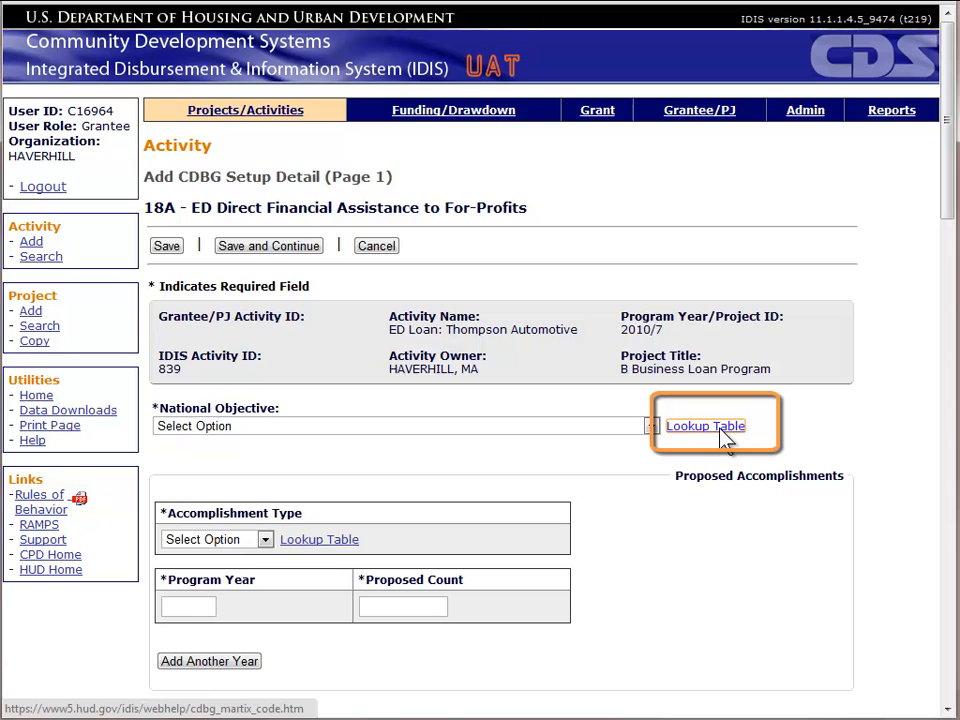
left_click(722, 432)
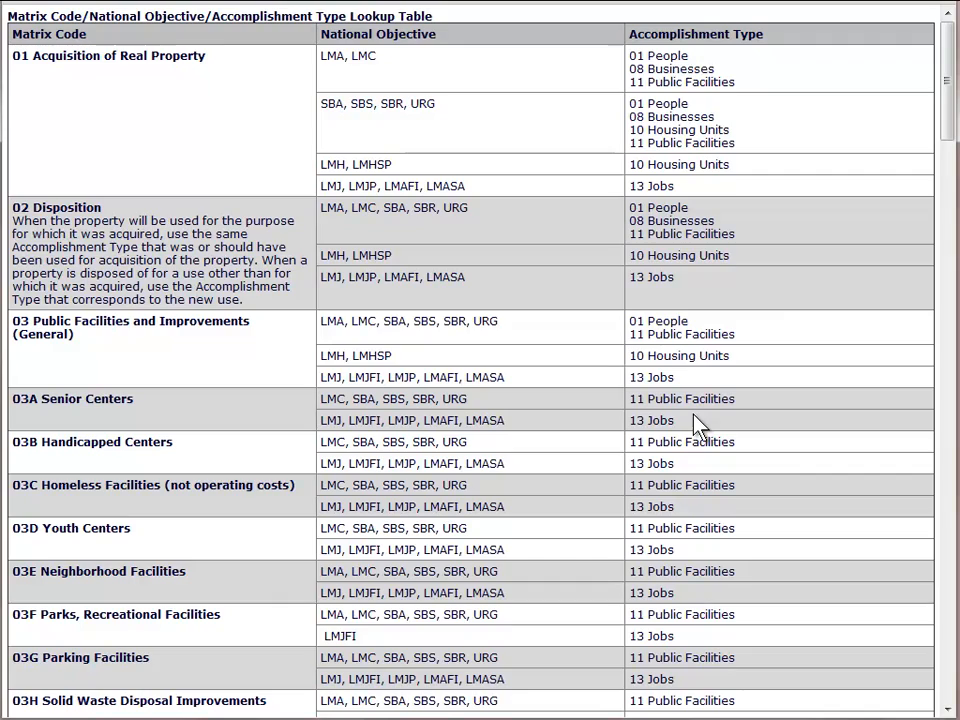
left_click_drag(950, 113, 941, 601)
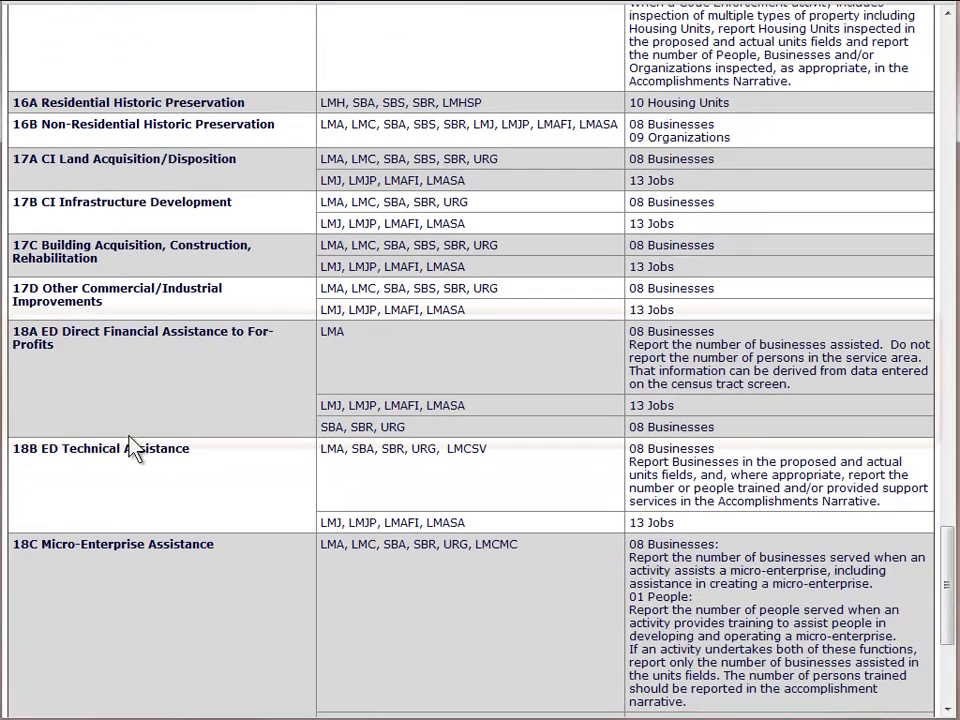
left_click_drag(64, 345, 12, 332)
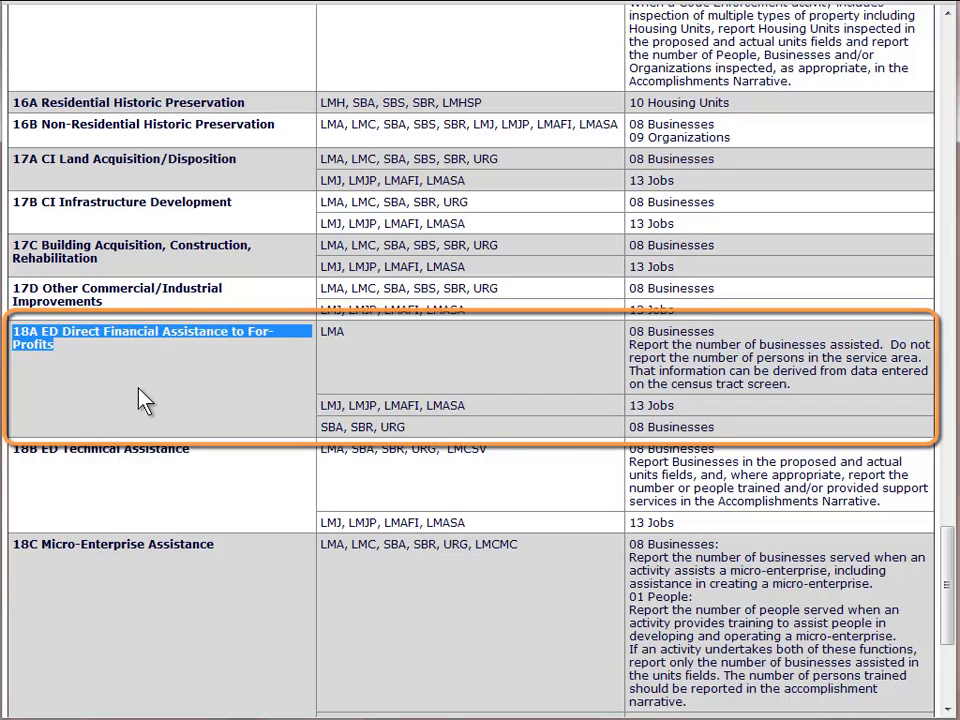
left_click_drag(527, 406, 322, 404)
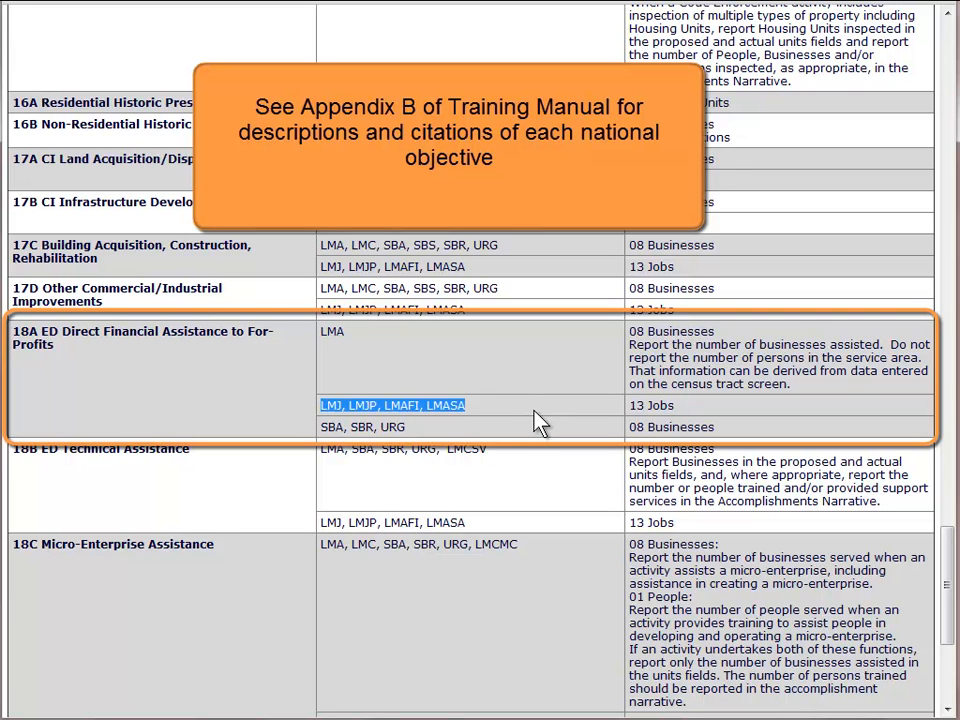
left_click(707, 407)
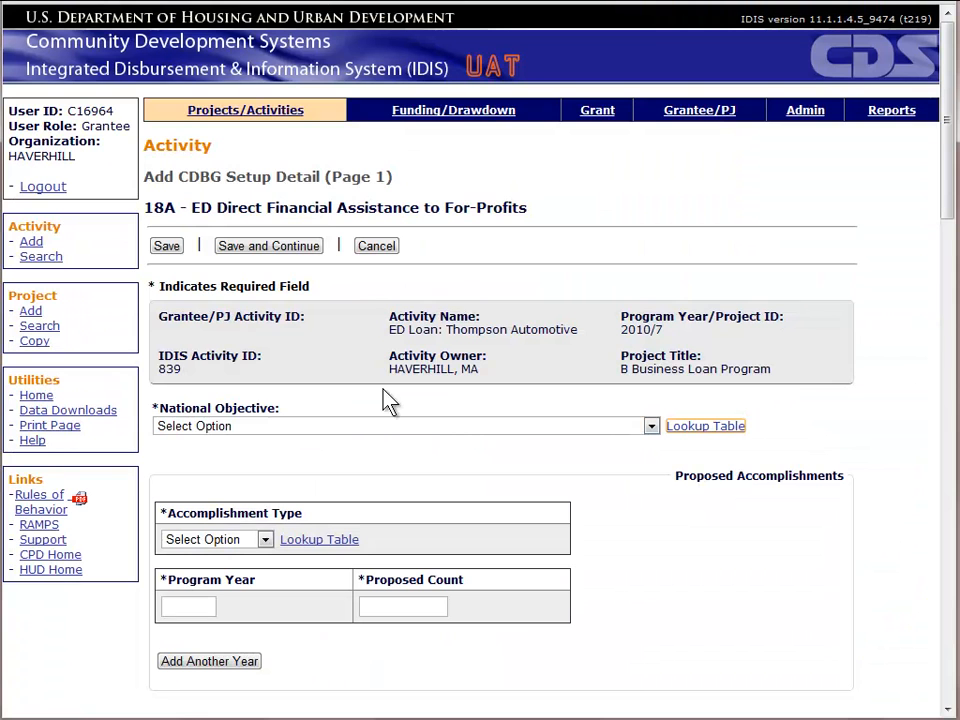
Set the National Objective to LMJ - LOW/MOD JOBS BENEFIT, with Jobs as the accomplishment type
left_click(386, 427)
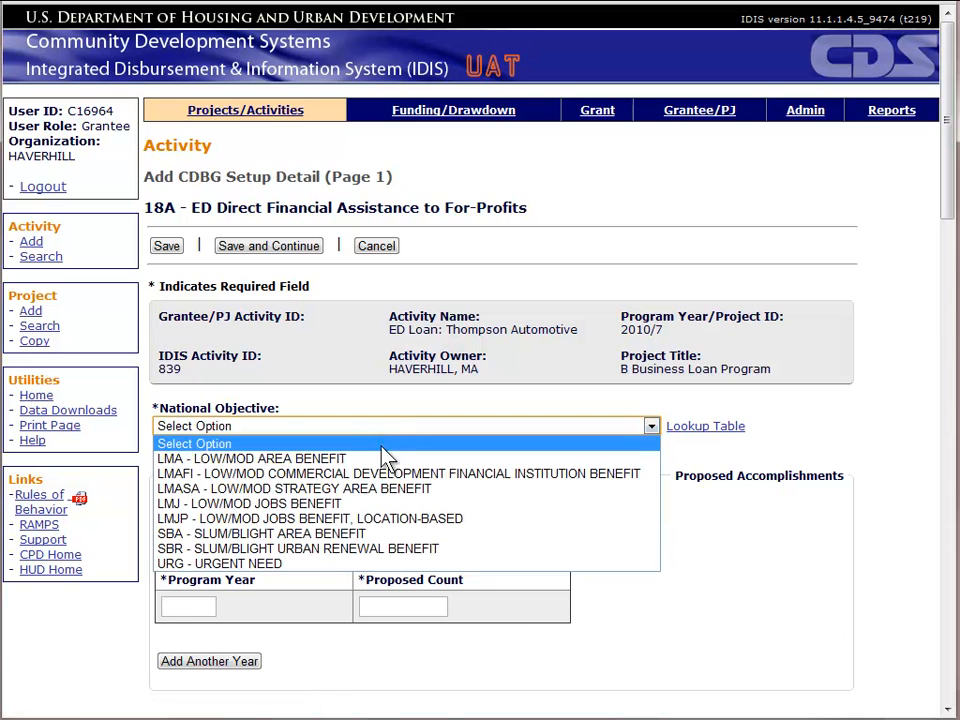
left_click(387, 504)
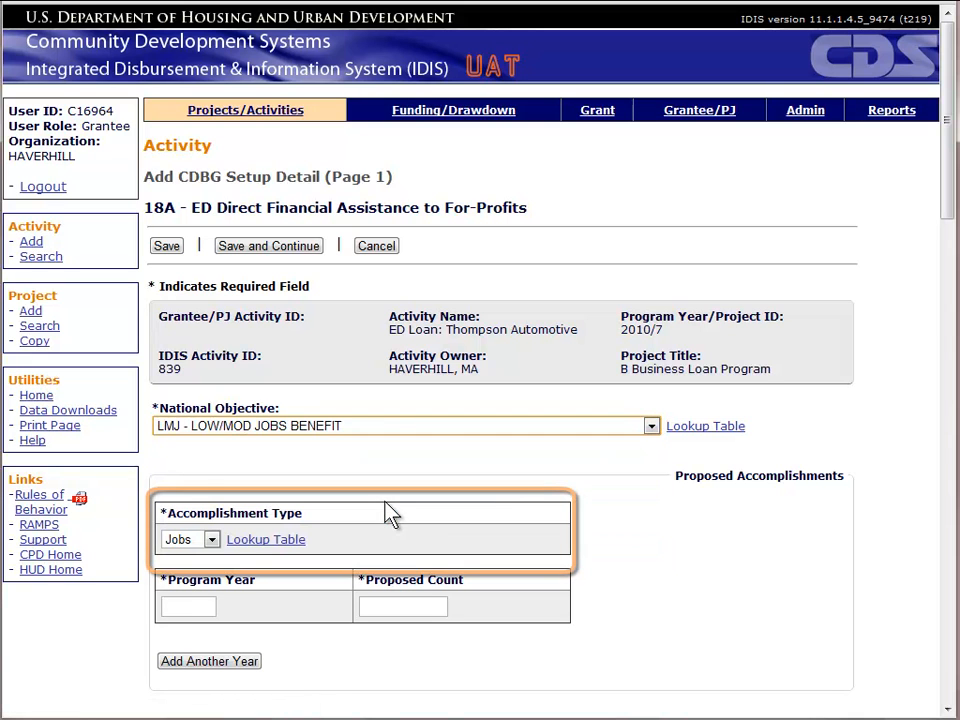
left_click(211, 540)
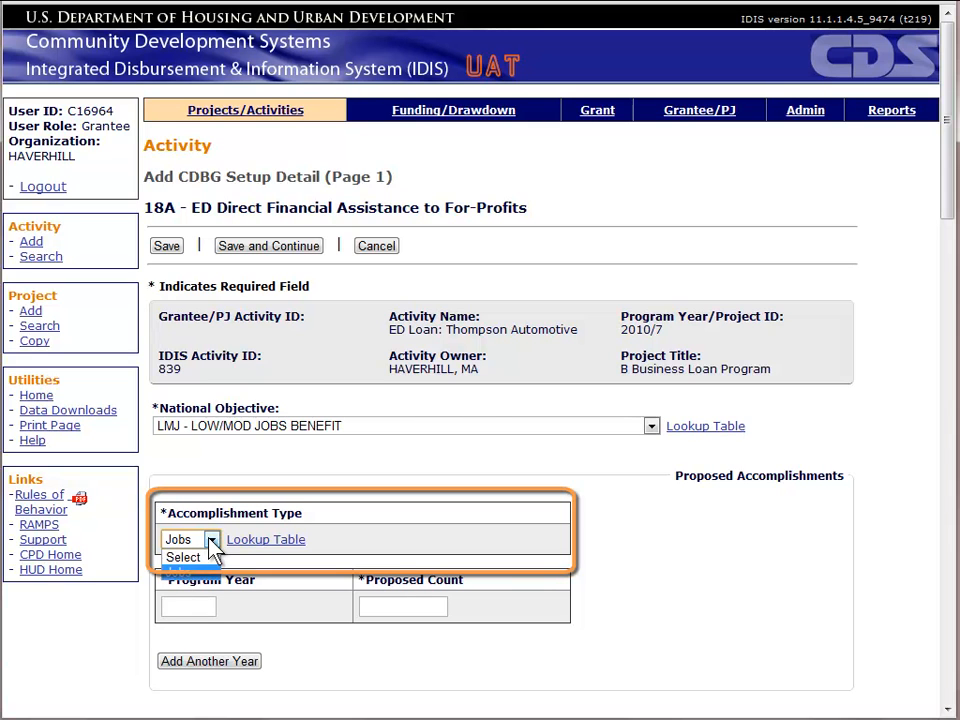
left_click(216, 540)
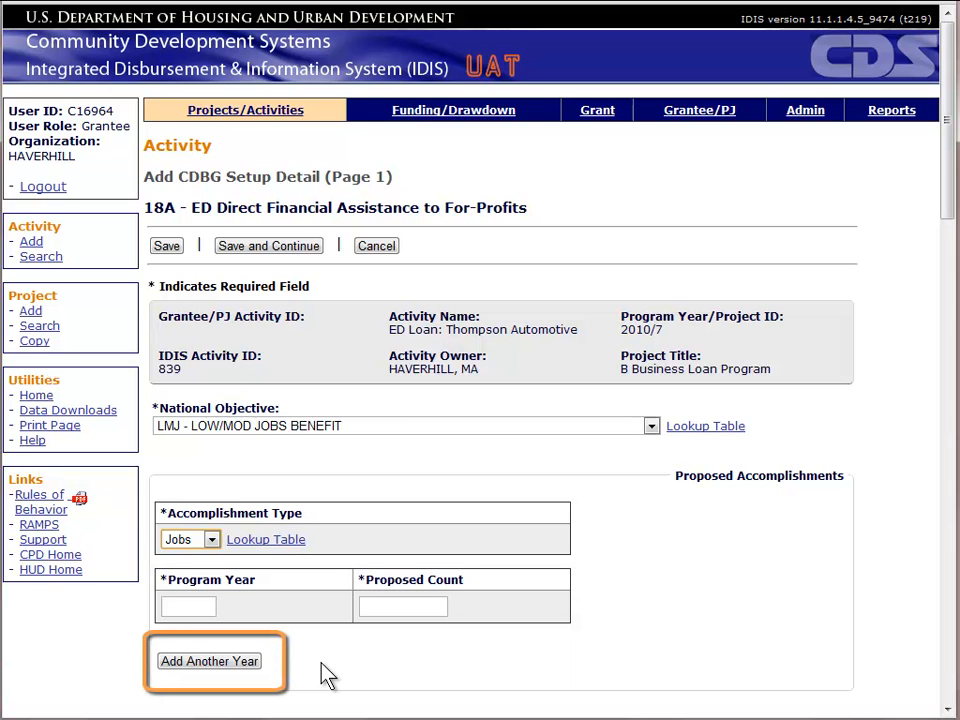
Enter a proposed accomplishment count of 3 for program year 2010
left_click(188, 606)
type("0")
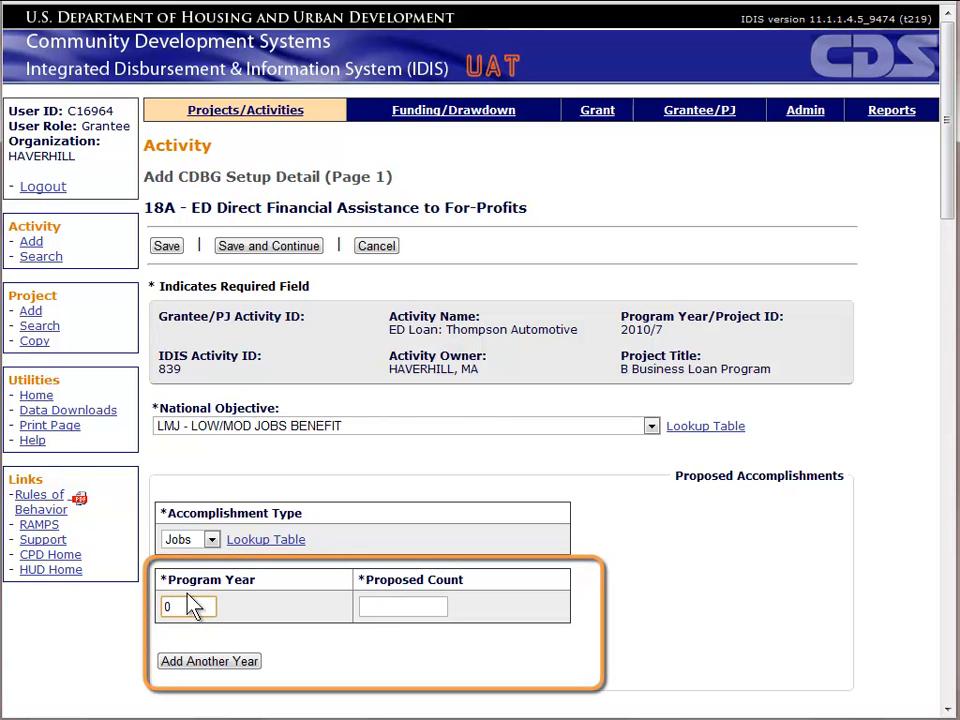
key("BackSpace")
type("201")
key("Tab")
type("3")
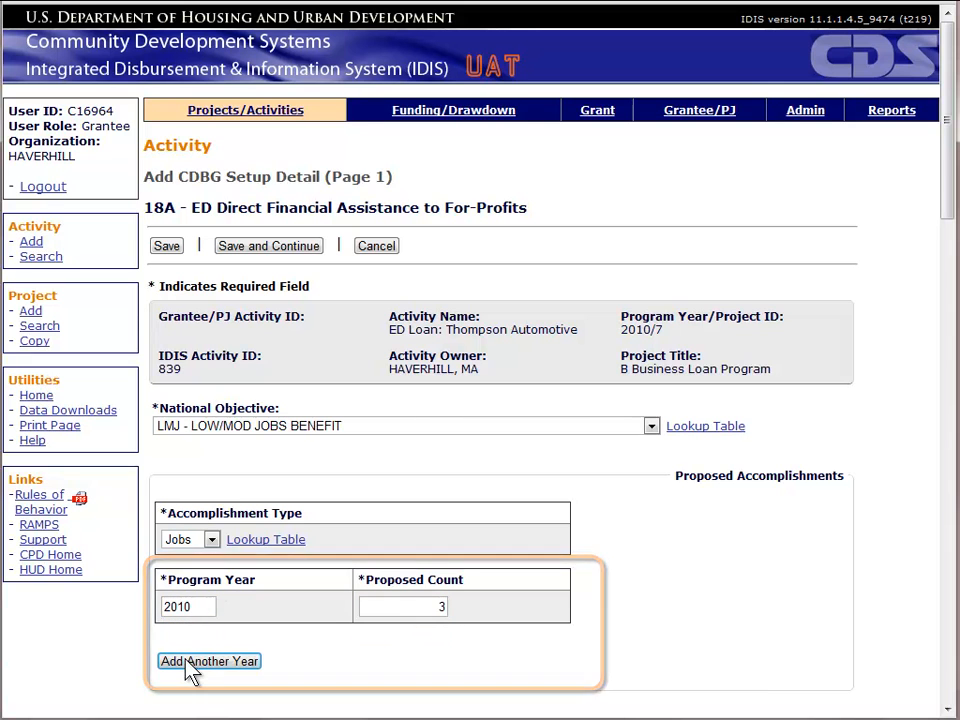
Add another proposed accomplishment year, 2011, with a proposed count of 2
left_click(188, 662)
left_click(197, 639)
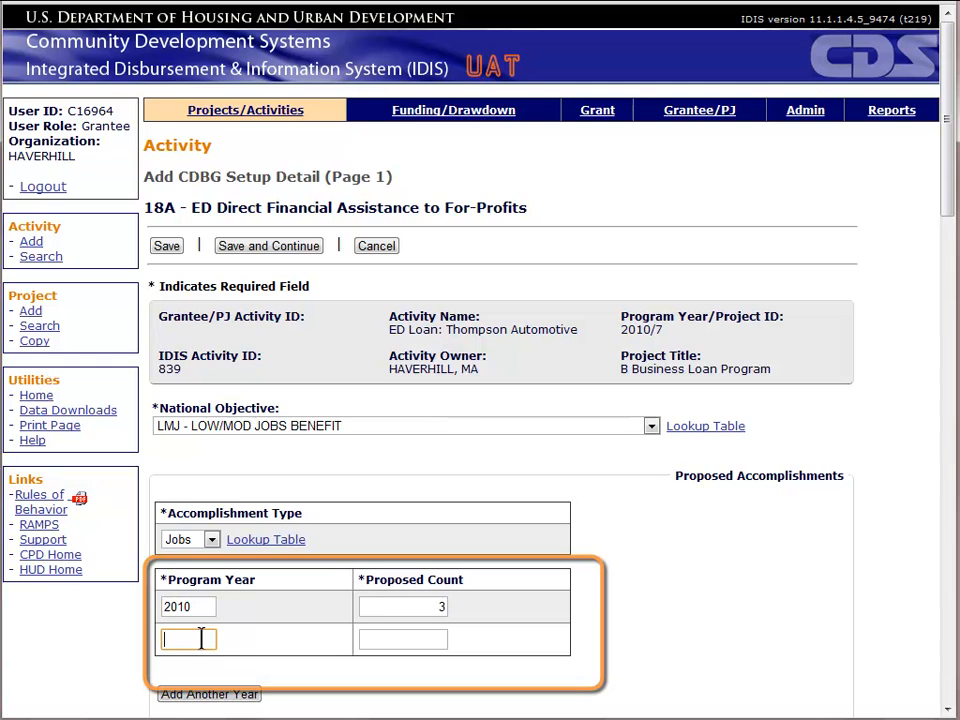
type("2011")
key("Tab")
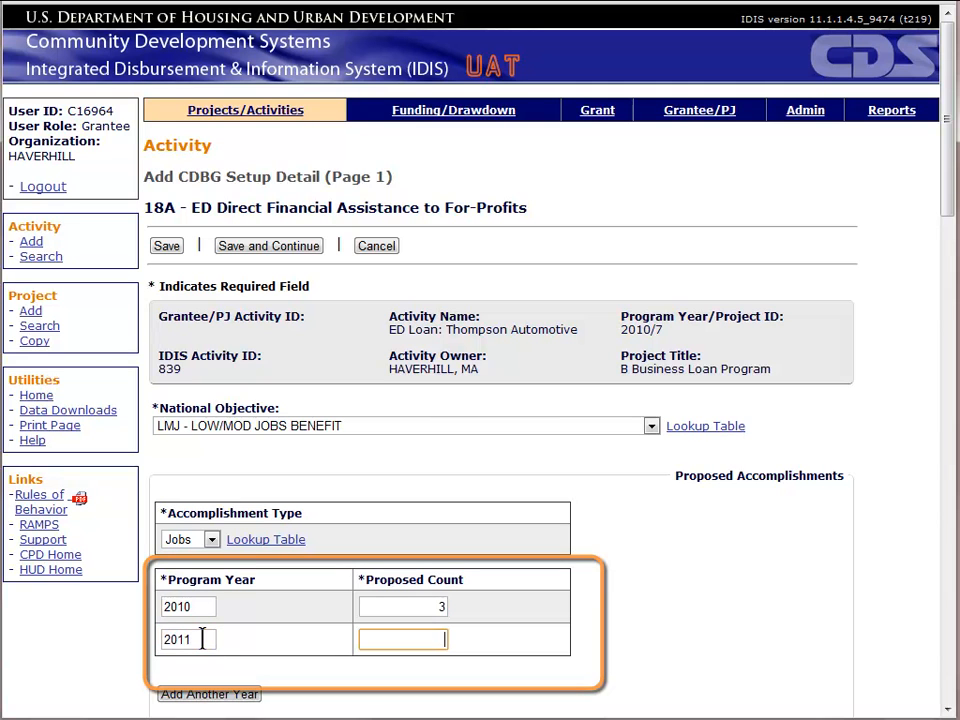
type("2")
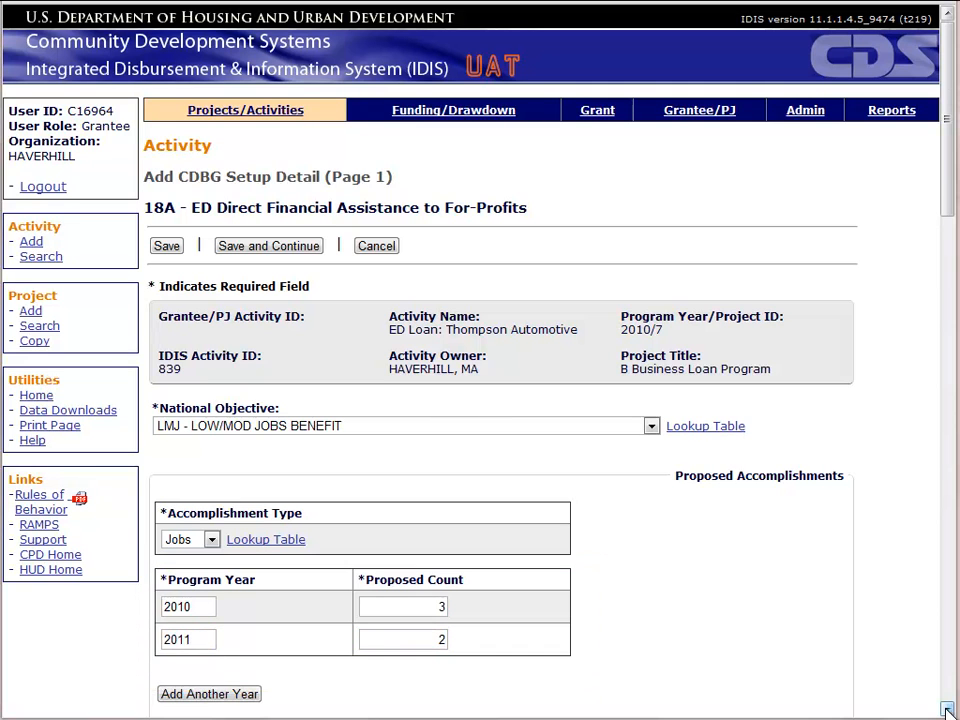
Set the Performance Objective to Create economic opportunities and the Performance Outcome to Sustainability
scroll(947, 710, "down", 6)
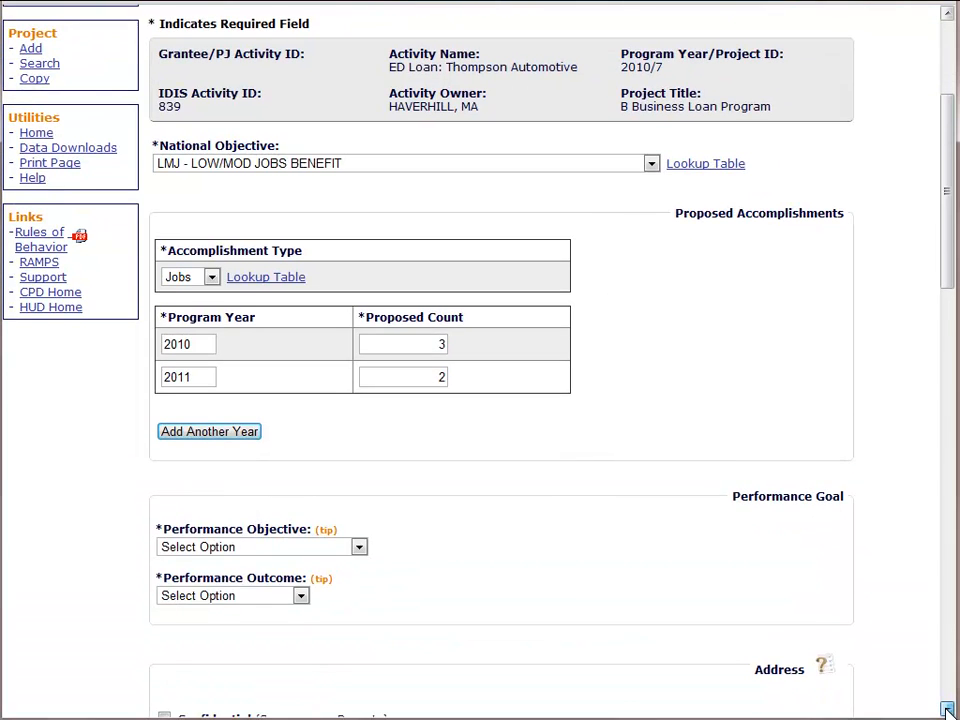
scroll(947, 710, "down", 8)
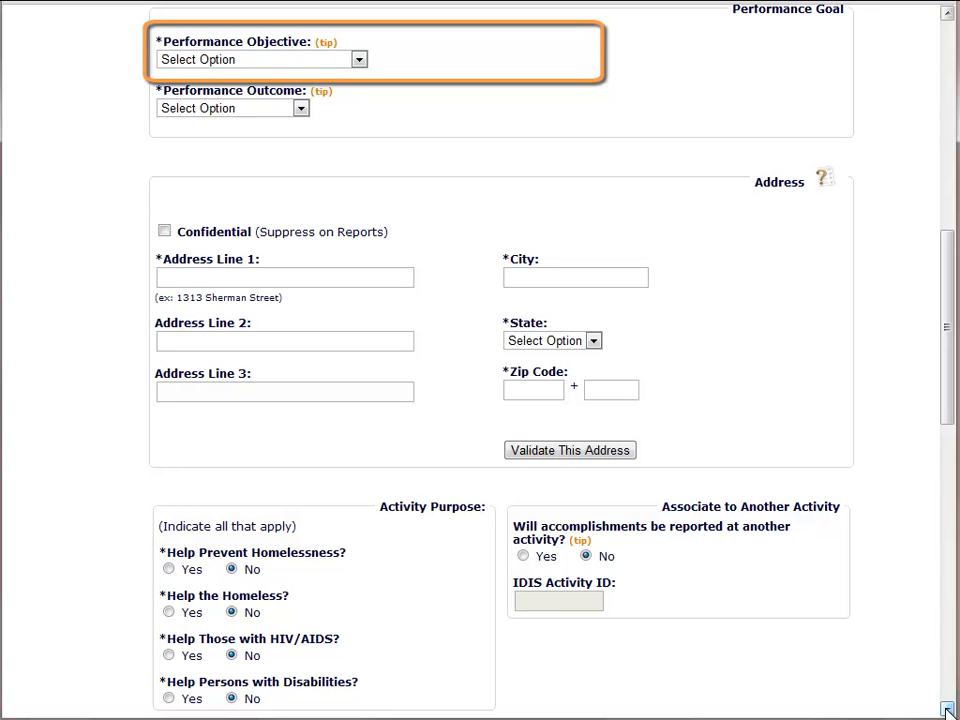
left_click(358, 62)
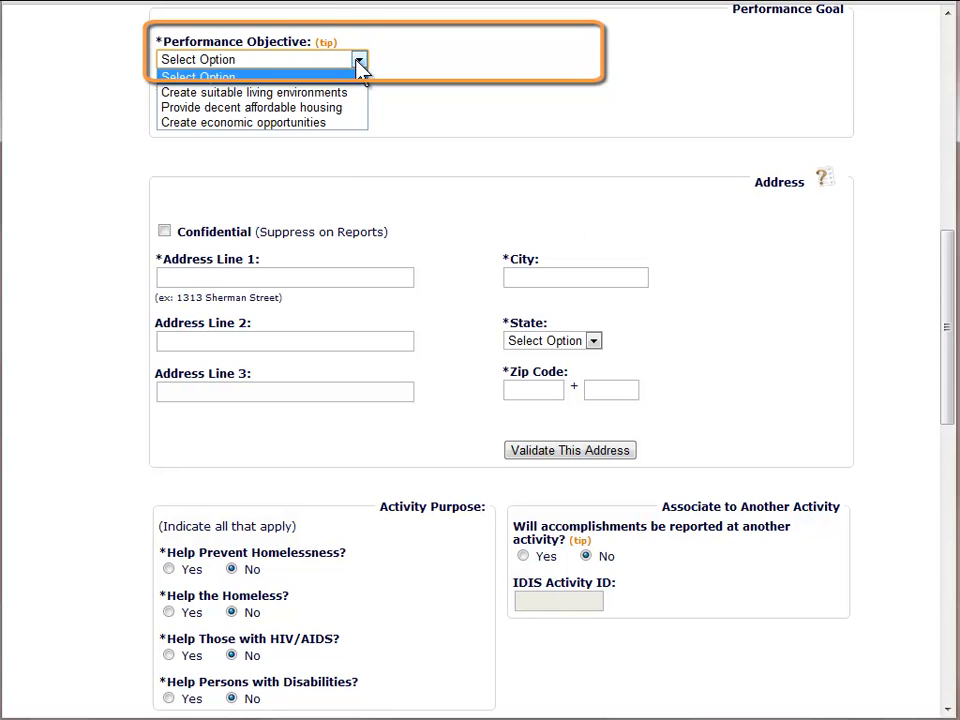
left_click(355, 122)
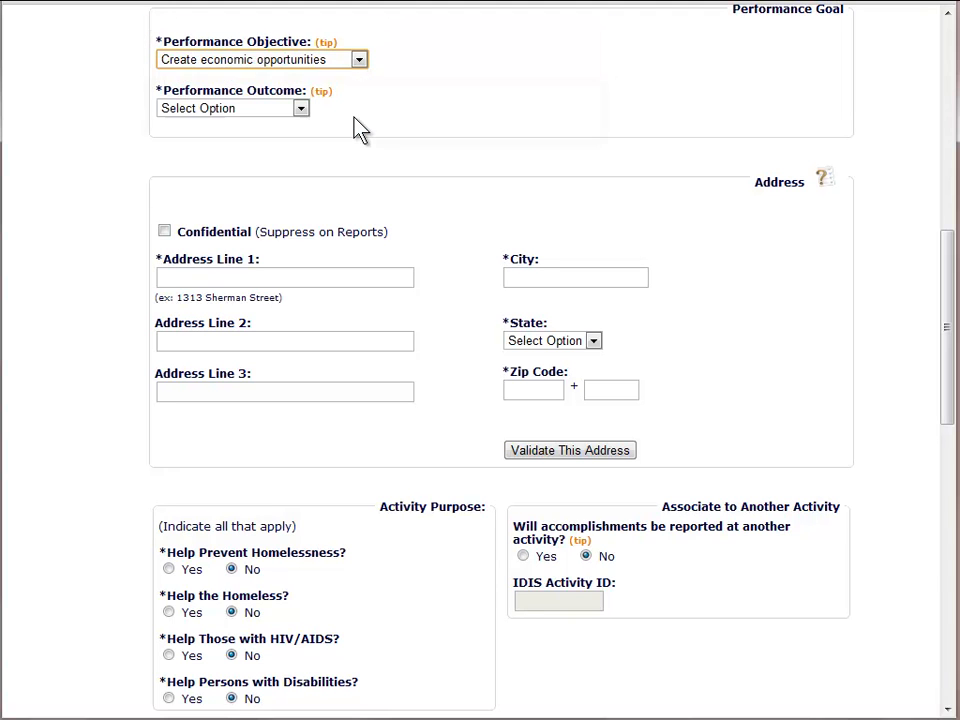
left_click(301, 109)
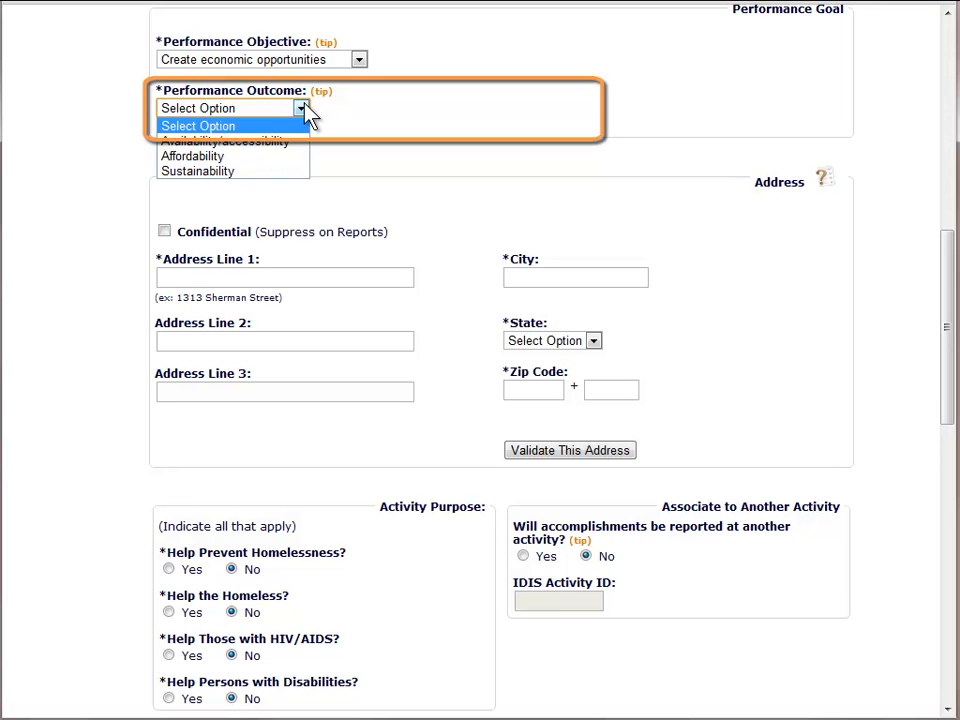
left_click(293, 172)
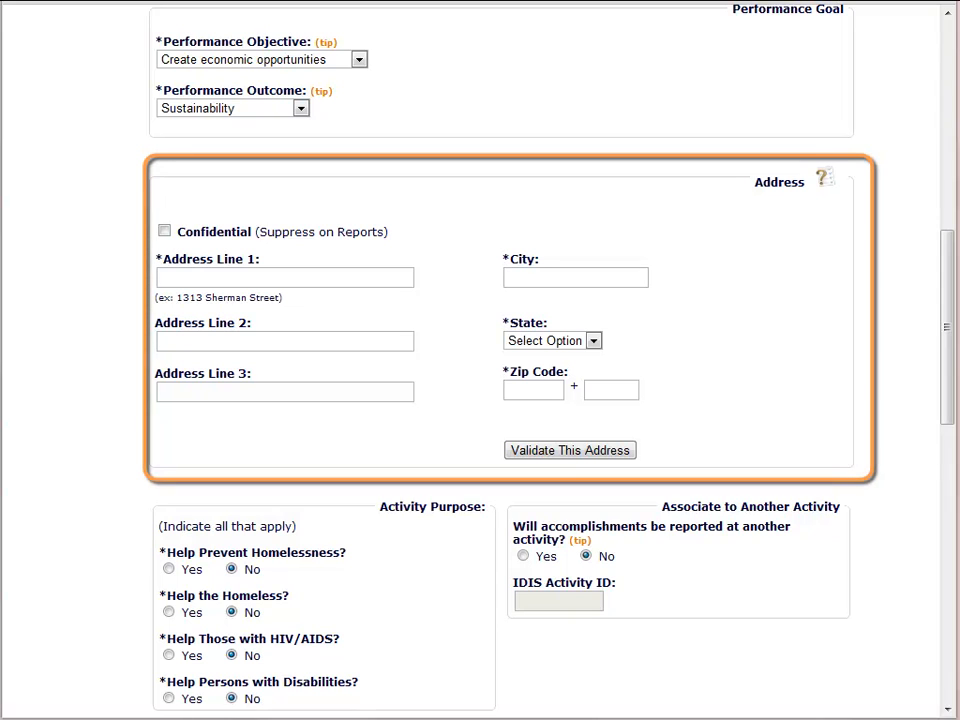
Fill in the activity's street address, city, state and zip code
left_click(189, 277)
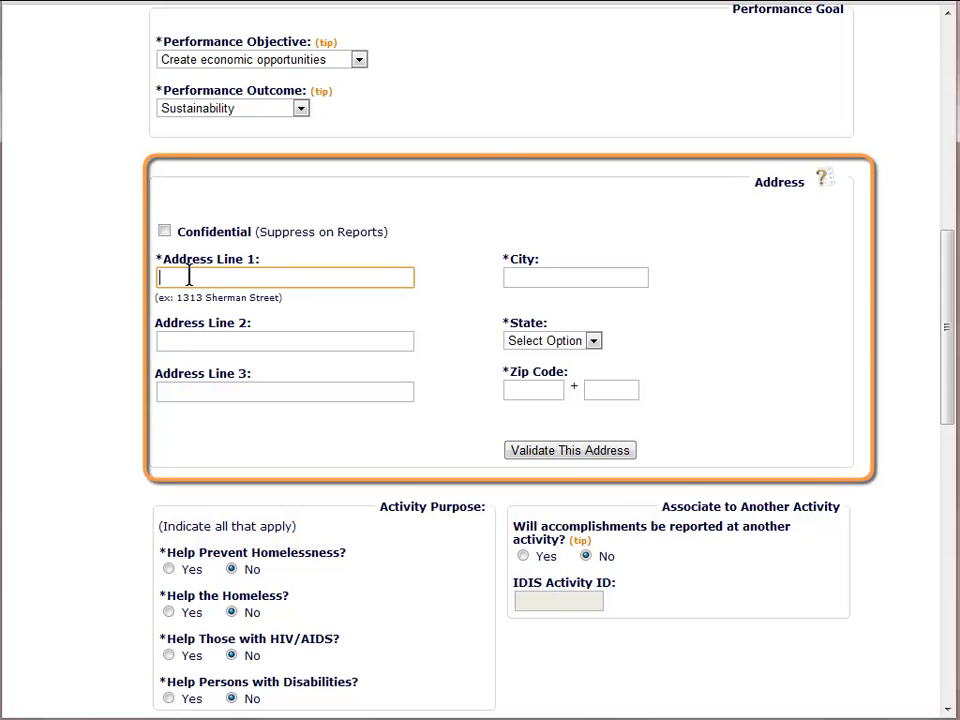
type("123 Main Street")
key("Tab")
key("Tab")
key("Tab")
type("Hav")
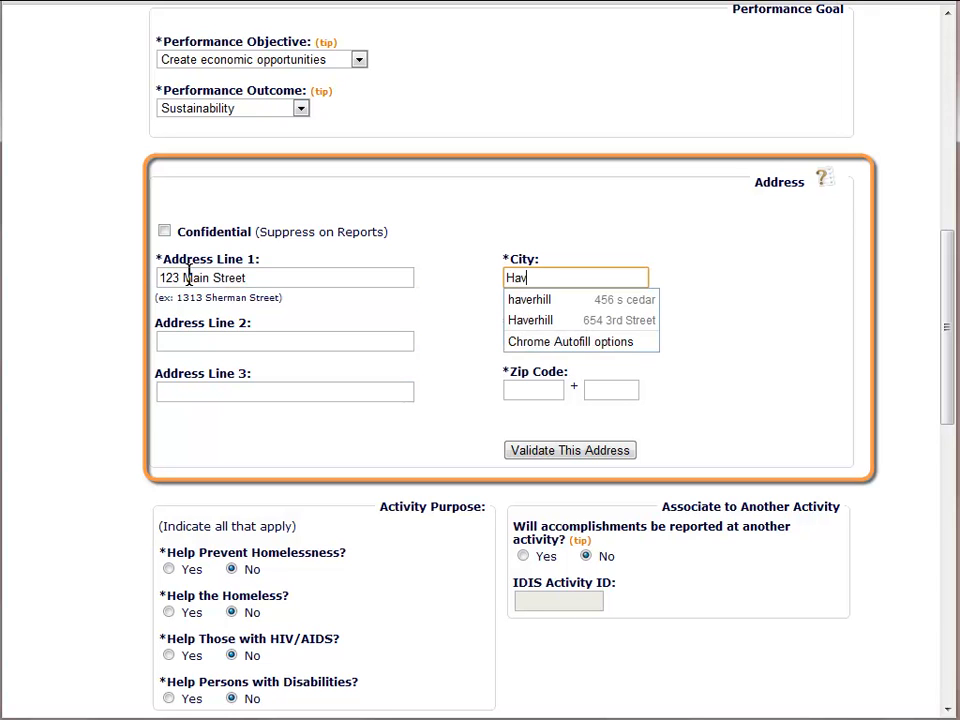
type("erhill")
key("Tab")
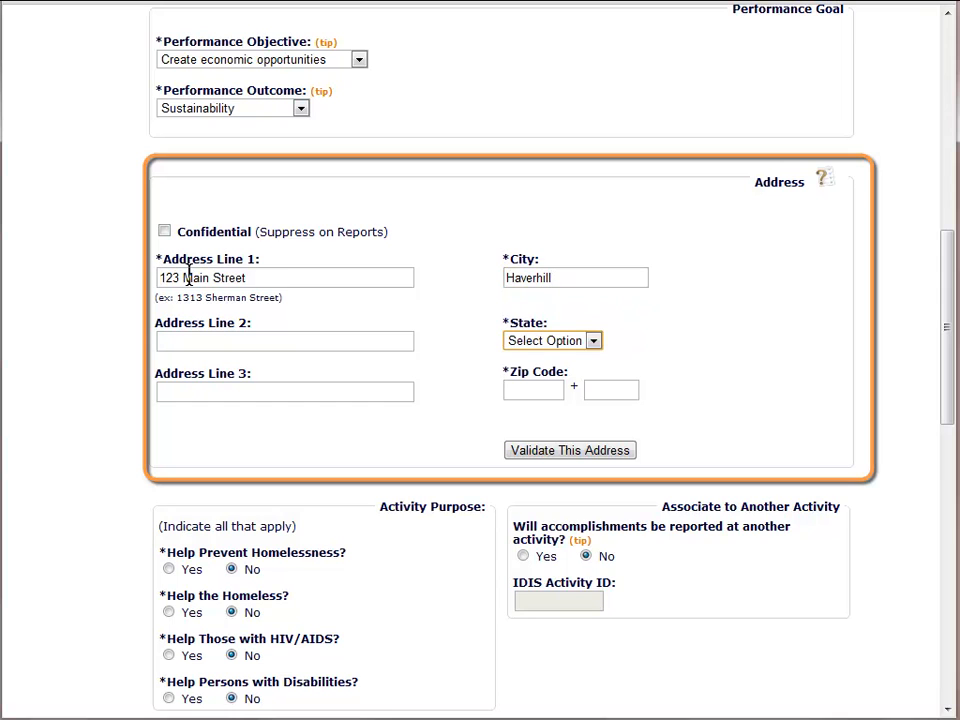
type("ma")
key("Tab")
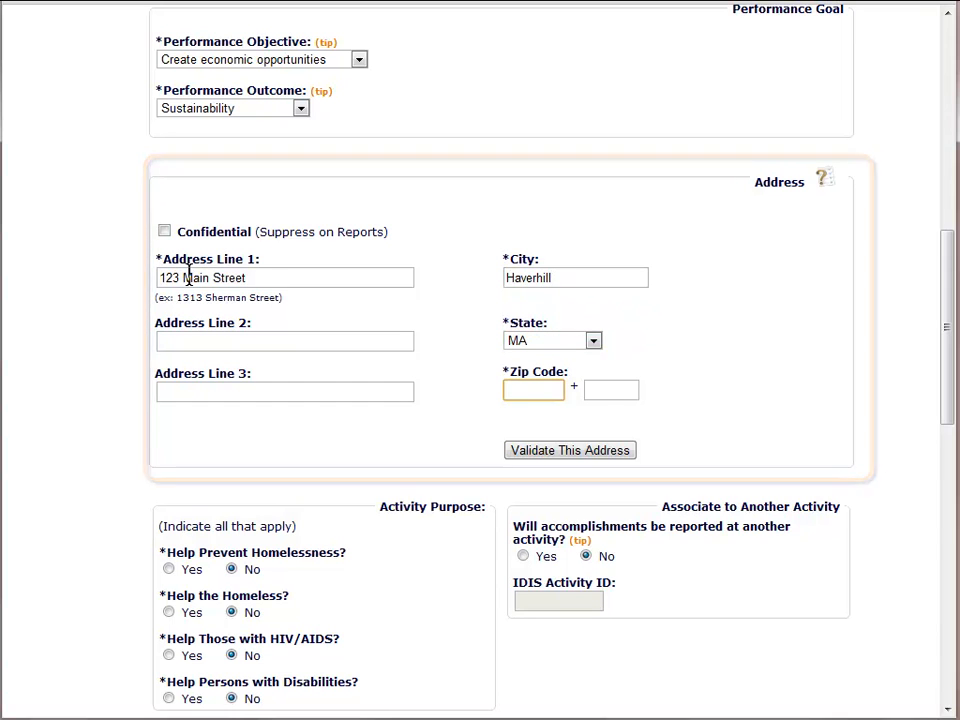
type("12345")
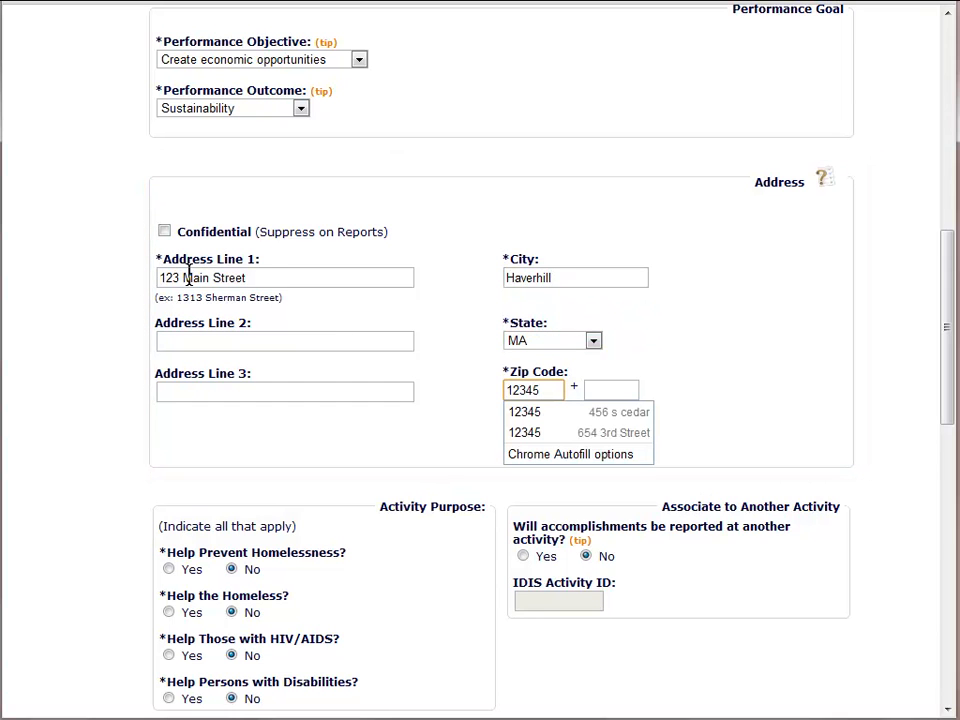
key("Tab")
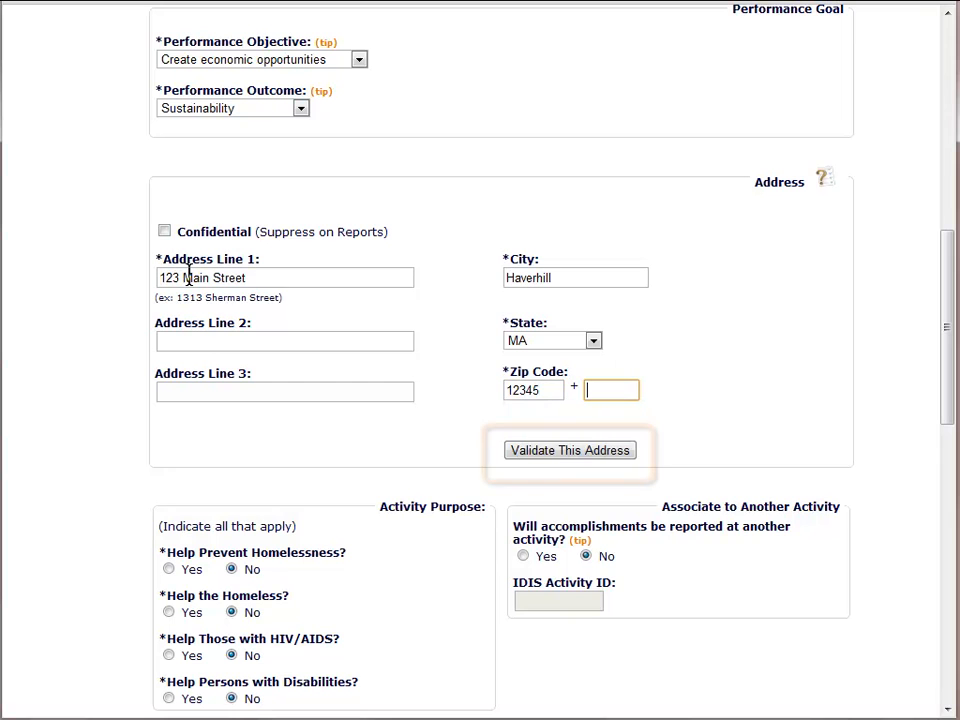
Validate the entered address and bring its census details into view
left_click(549, 452)
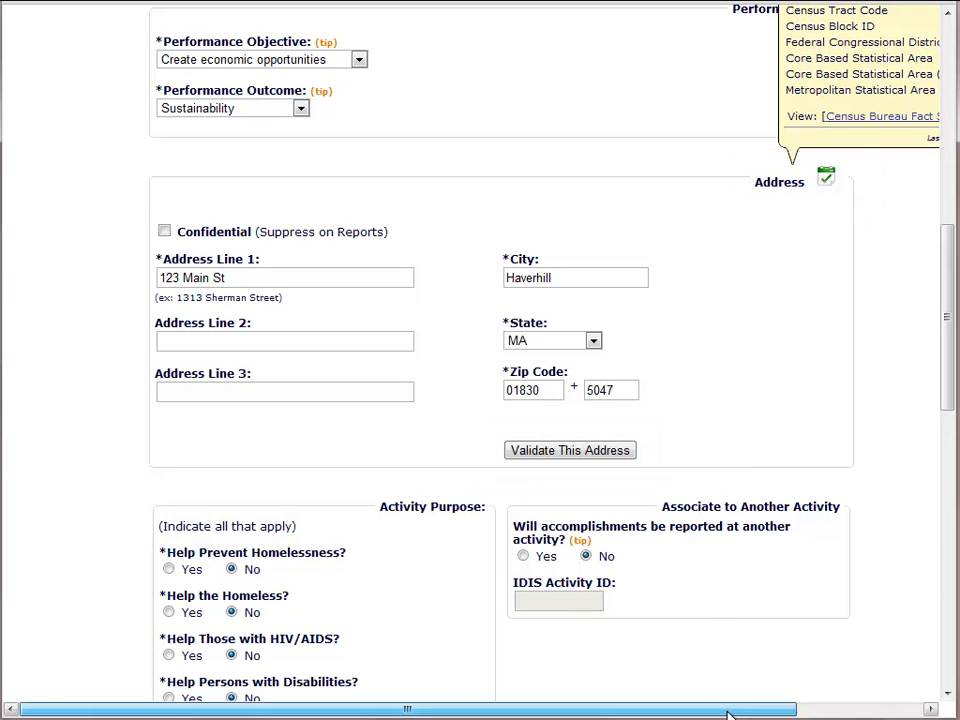
left_click_drag(726, 713, 851, 713)
left_click_drag(950, 375, 950, 292)
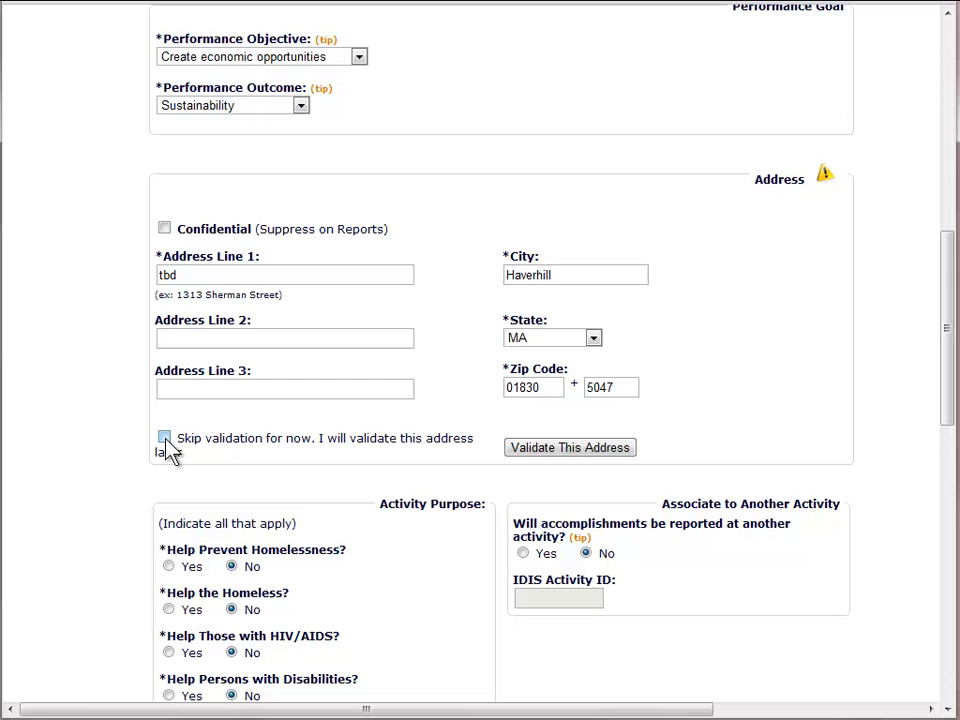
Choose to skip address validation for now with tbd as Address Line 1
left_click(164, 438)
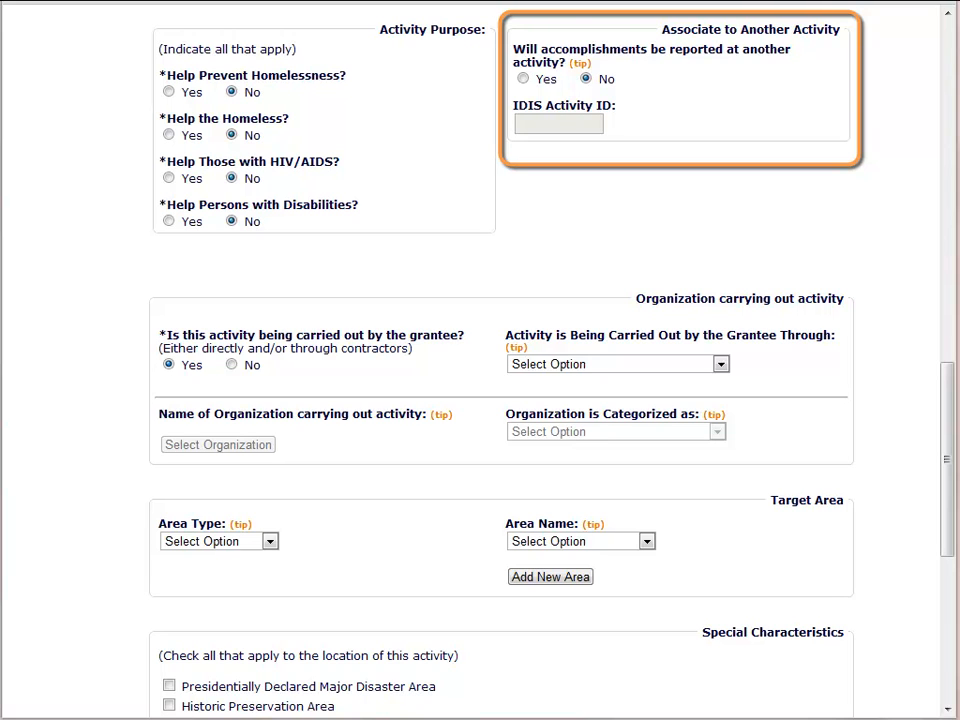
Indicate that accomplishments are reported at another activity, with IDIS Activity ID 9999
left_click(523, 78)
left_click(541, 122)
type("9999")
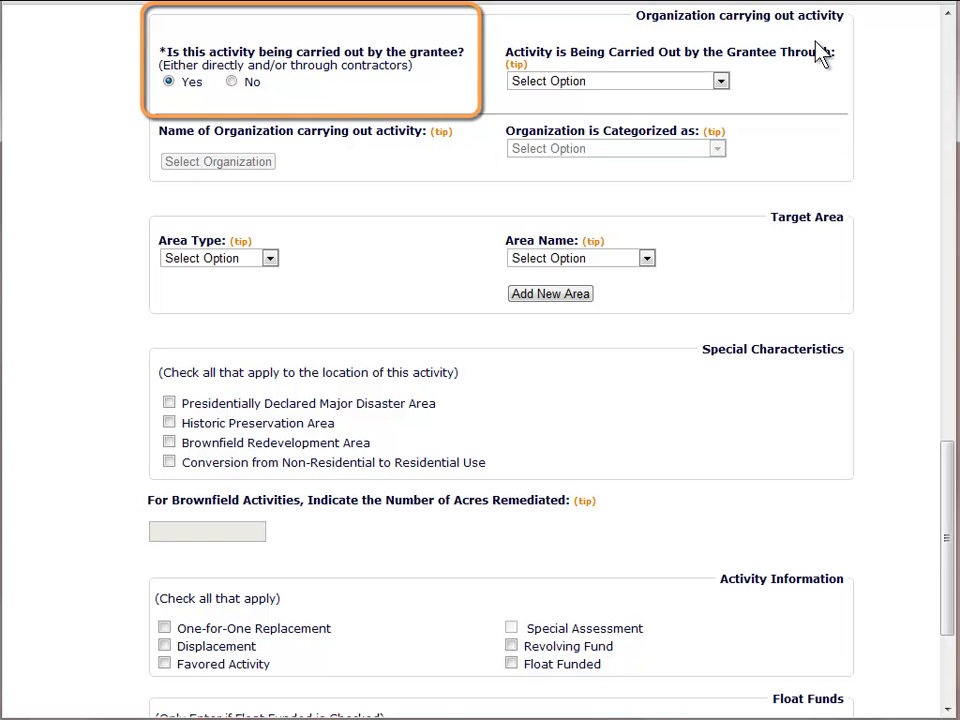
left_click(721, 82)
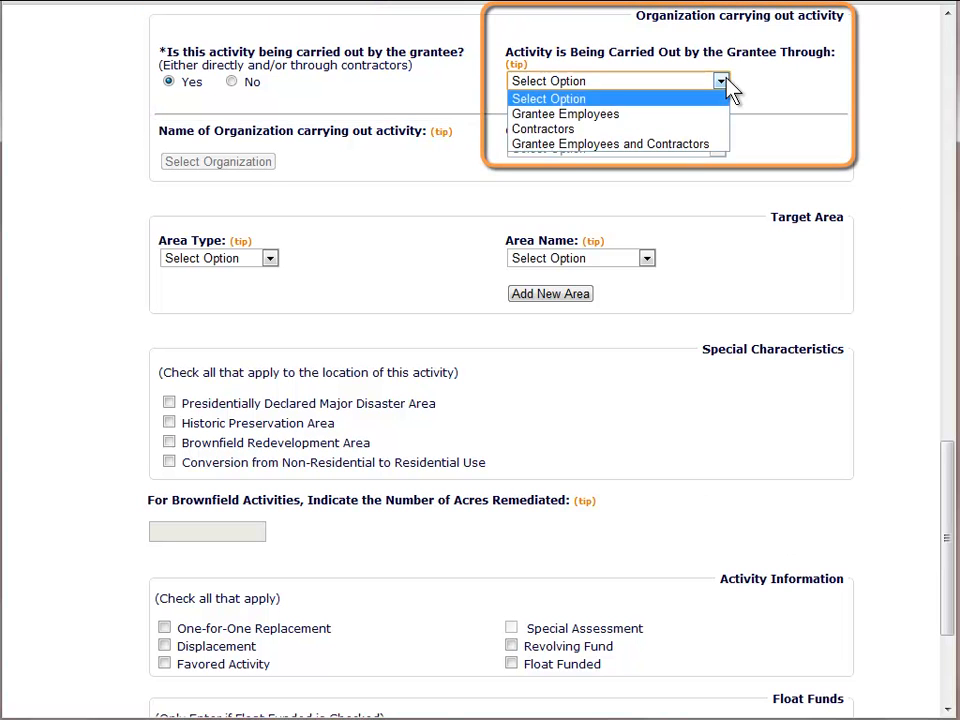
left_click(721, 82)
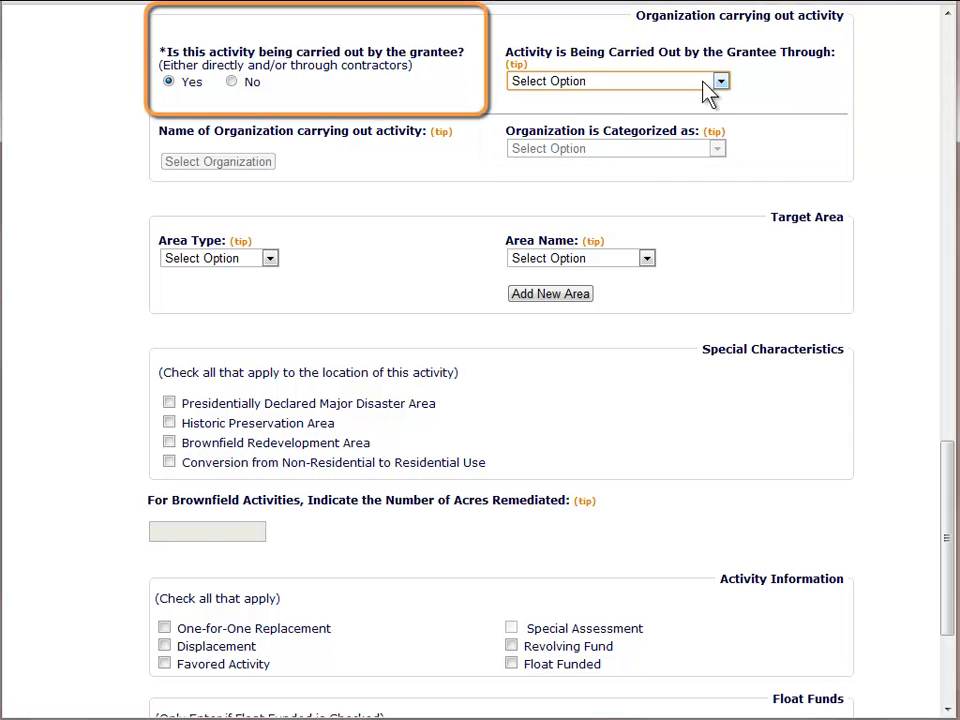
left_click(232, 82)
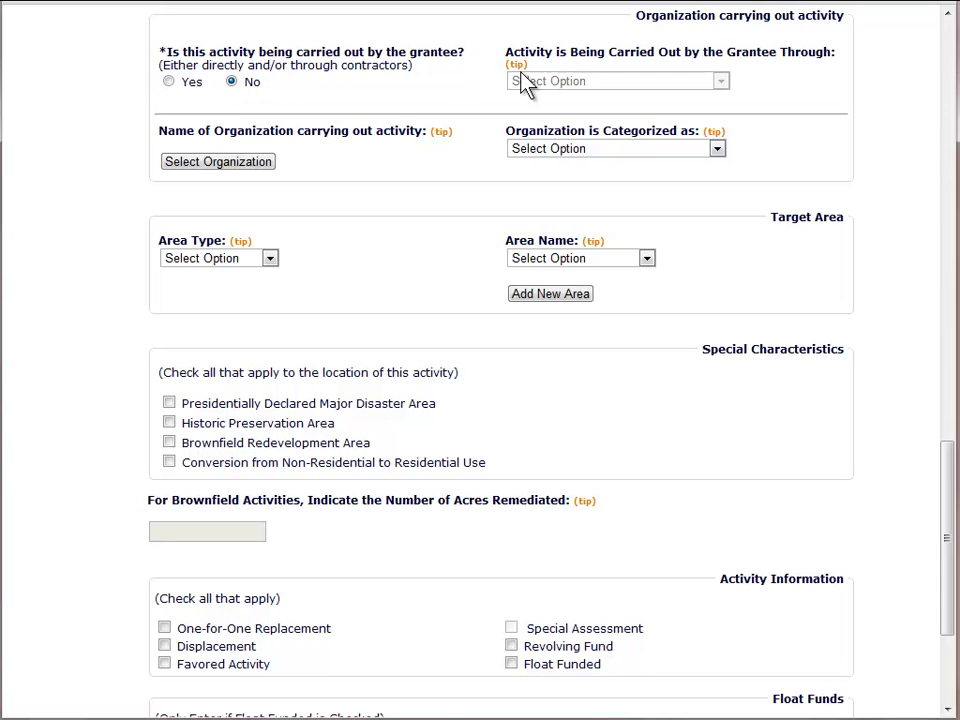
left_click(168, 81)
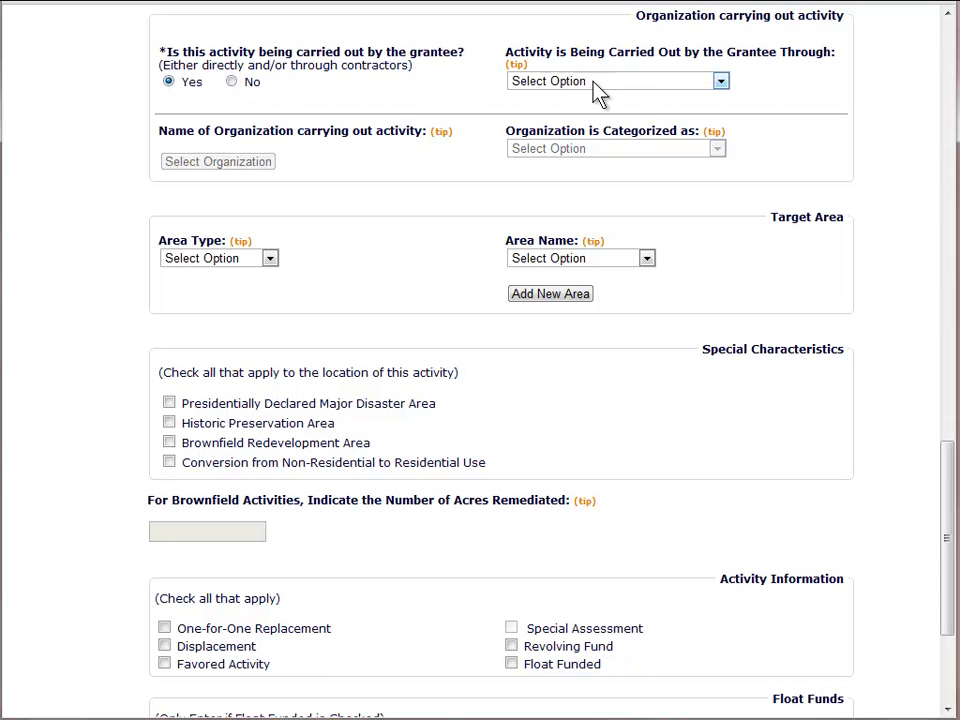
Specify that the grantee carries out the activity through Grantee Employees, and check the available target area types
left_click(598, 82)
left_click(589, 115)
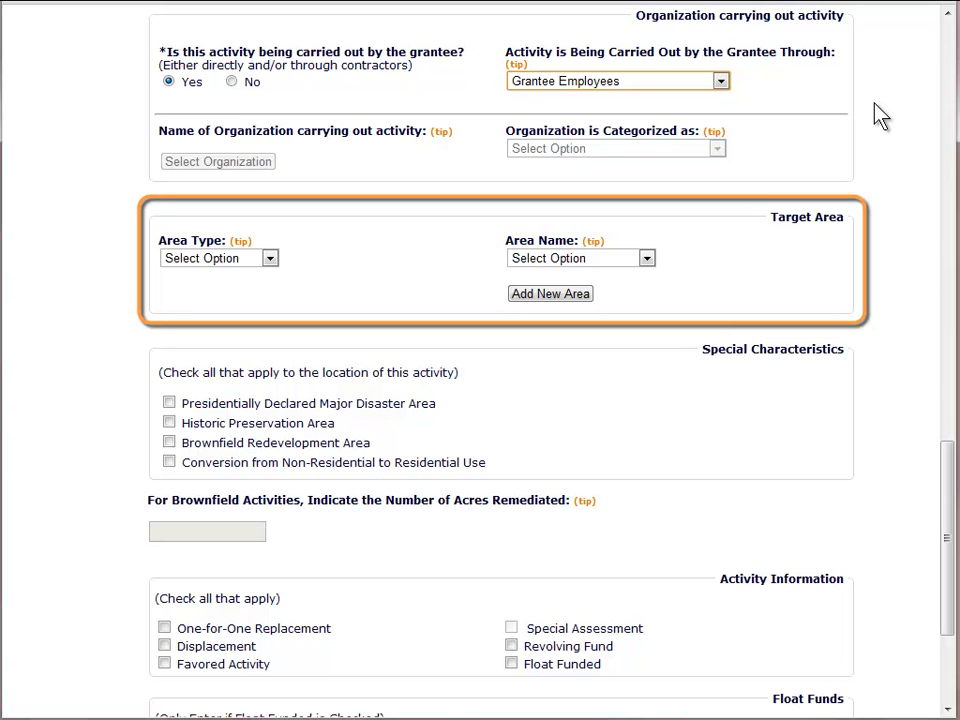
left_click(270, 259)
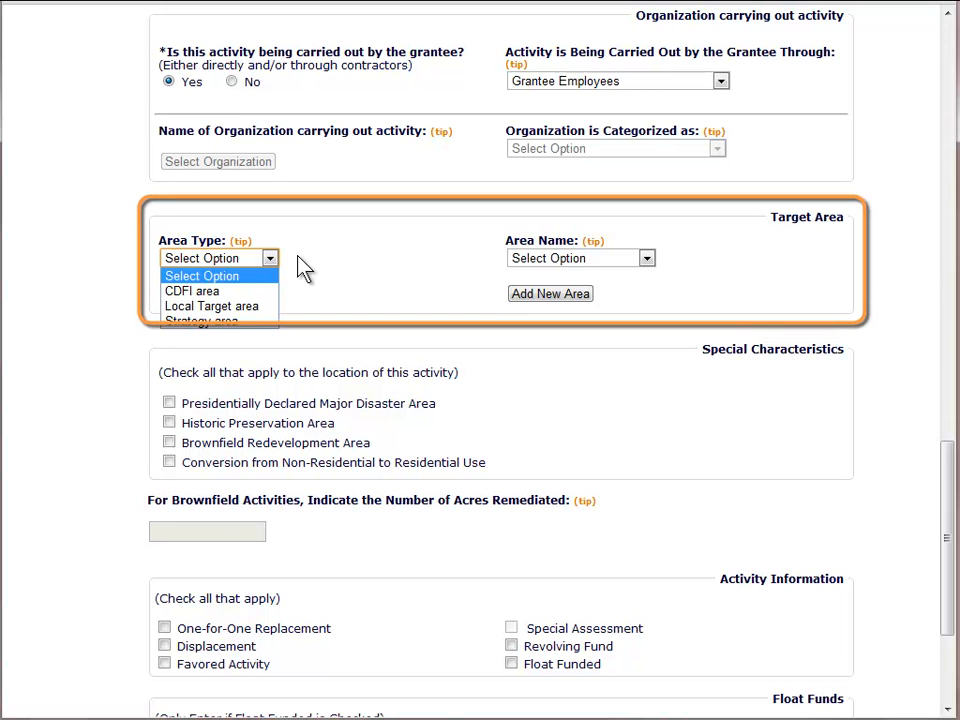
left_click(187, 277)
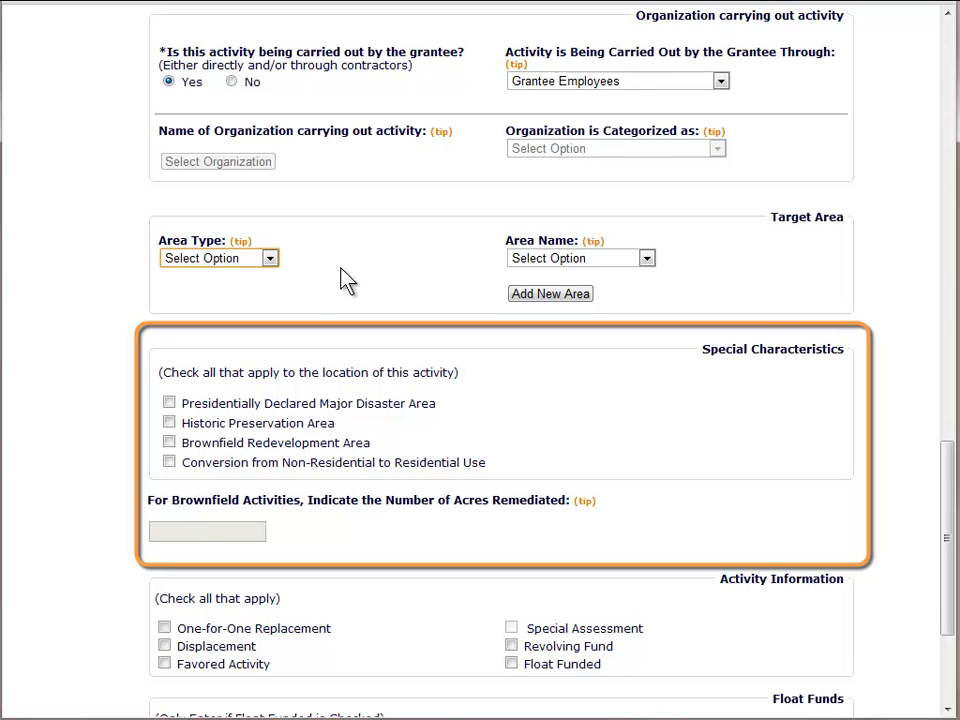
Try marking the location as a Brownfield Redevelopment Area with 9999 acres remediated, then clear that characteristic
left_click(169, 442)
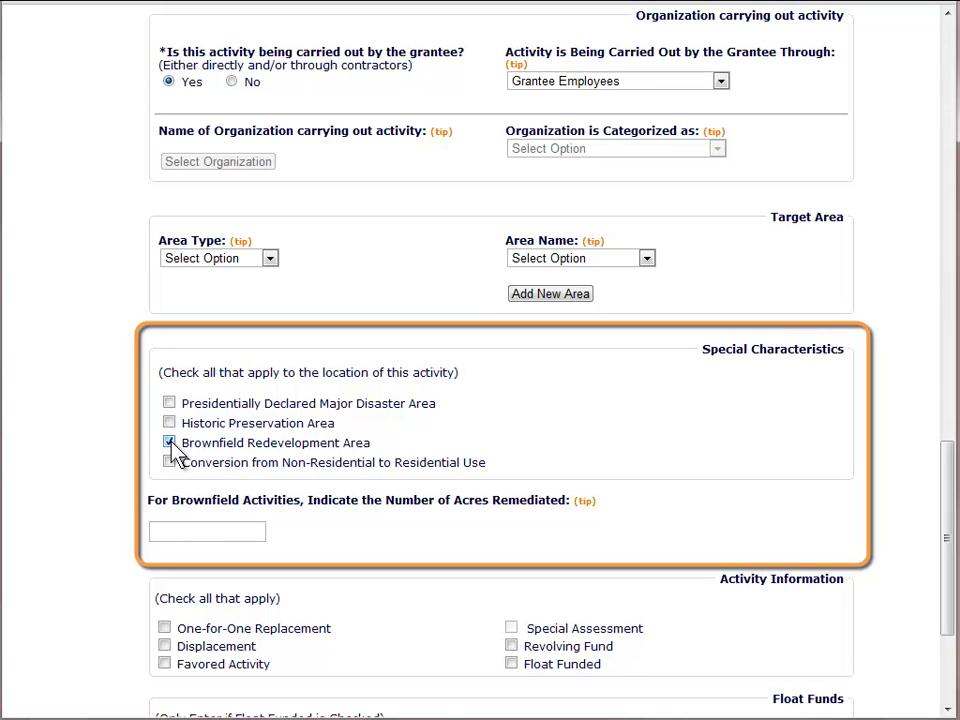
left_click(180, 525)
type("9999")
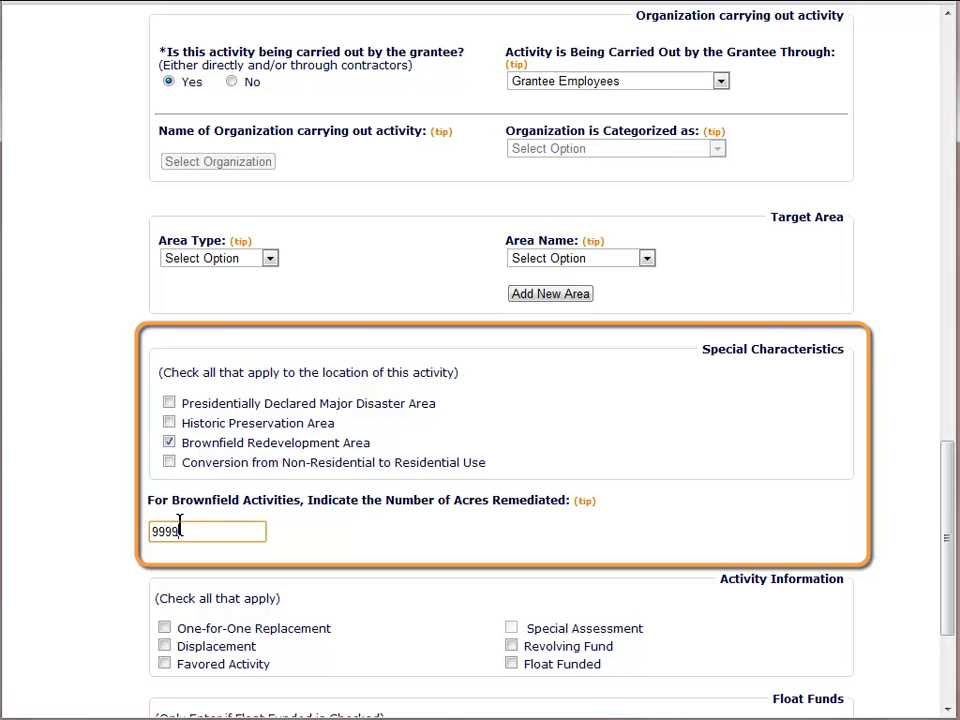
left_click(170, 443)
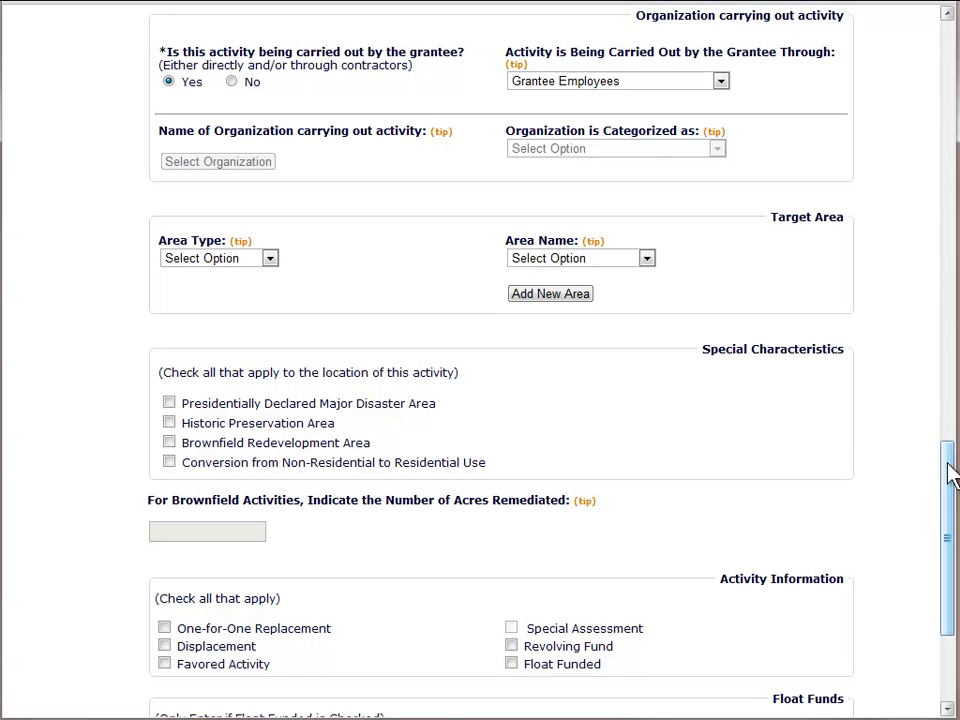
Try the Revolving Fund and Float Funded options in the Activity Information section
left_click_drag(947, 476, 932, 589)
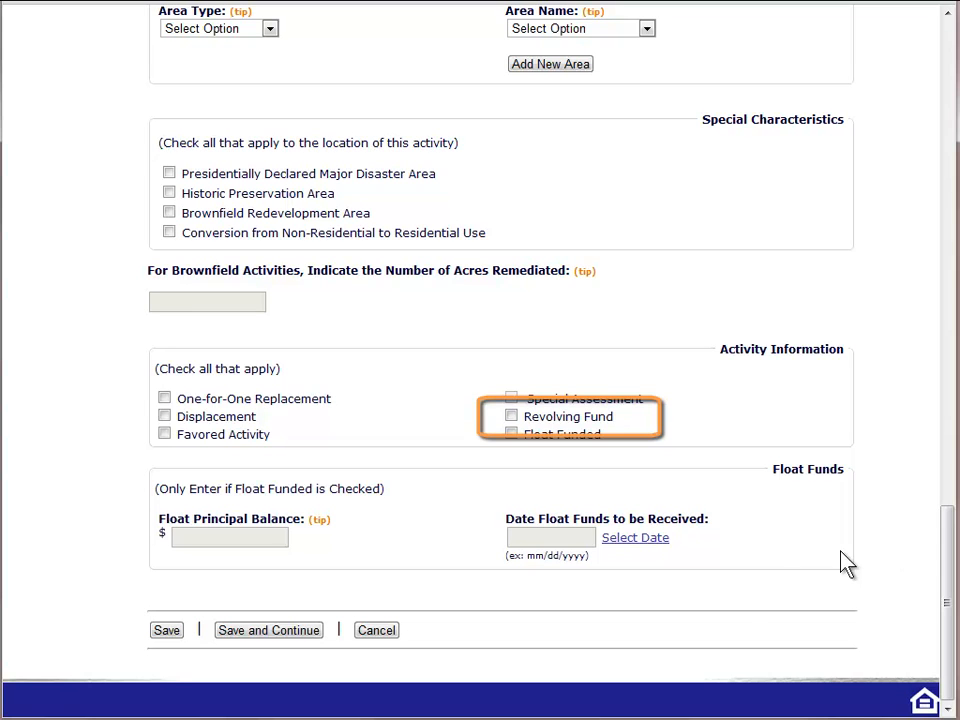
left_click(511, 416)
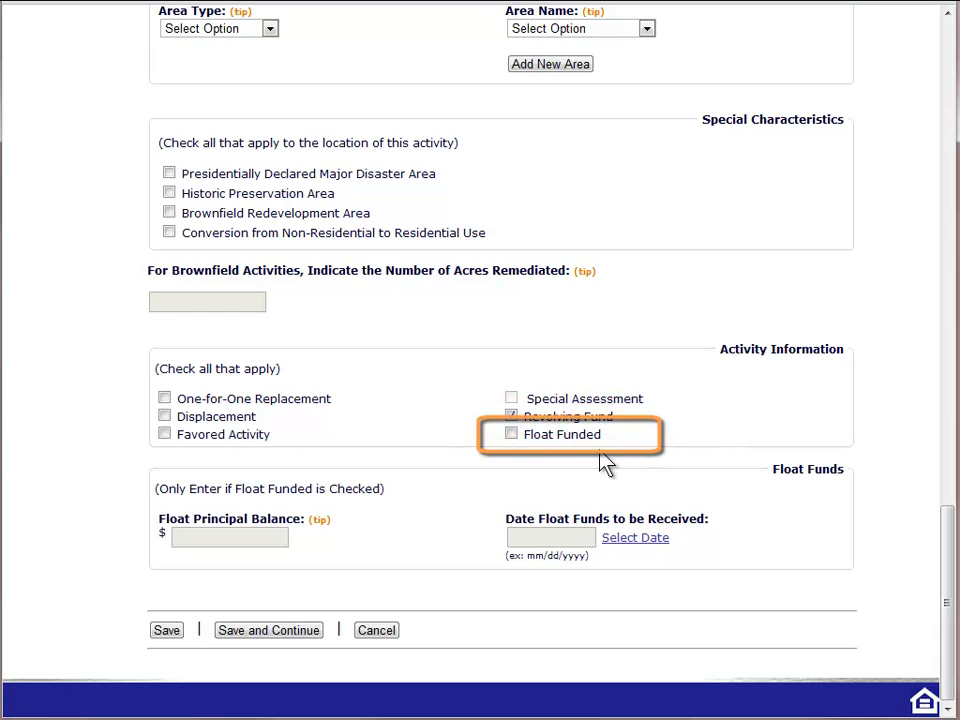
left_click(511, 434)
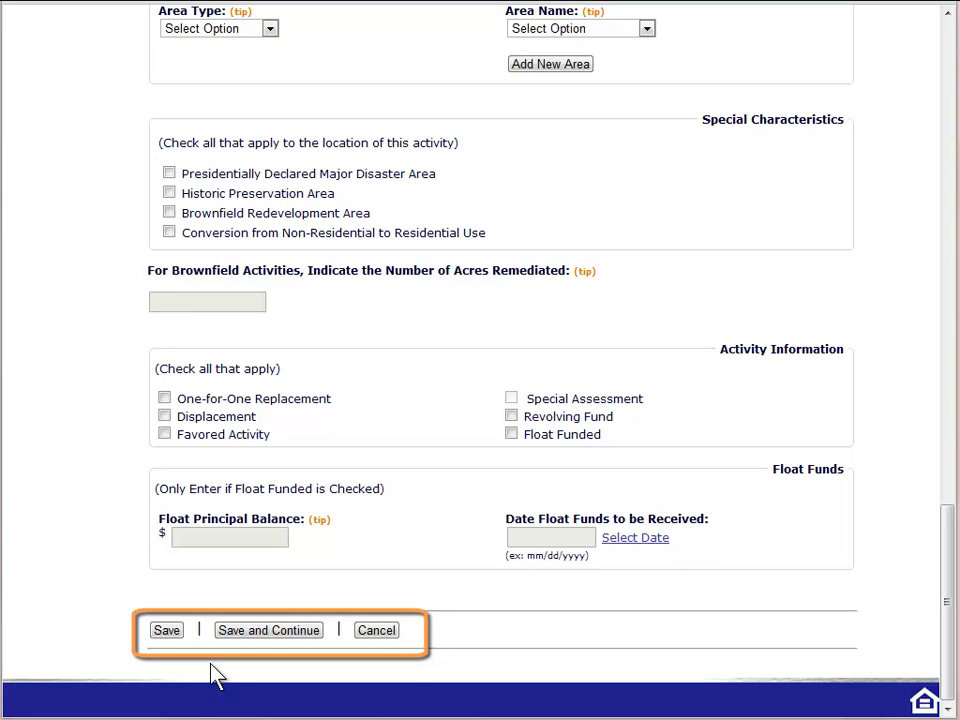
Save the first setup page, continue to page 2 and review its funding sources and leveraging ratio
left_click(240, 636)
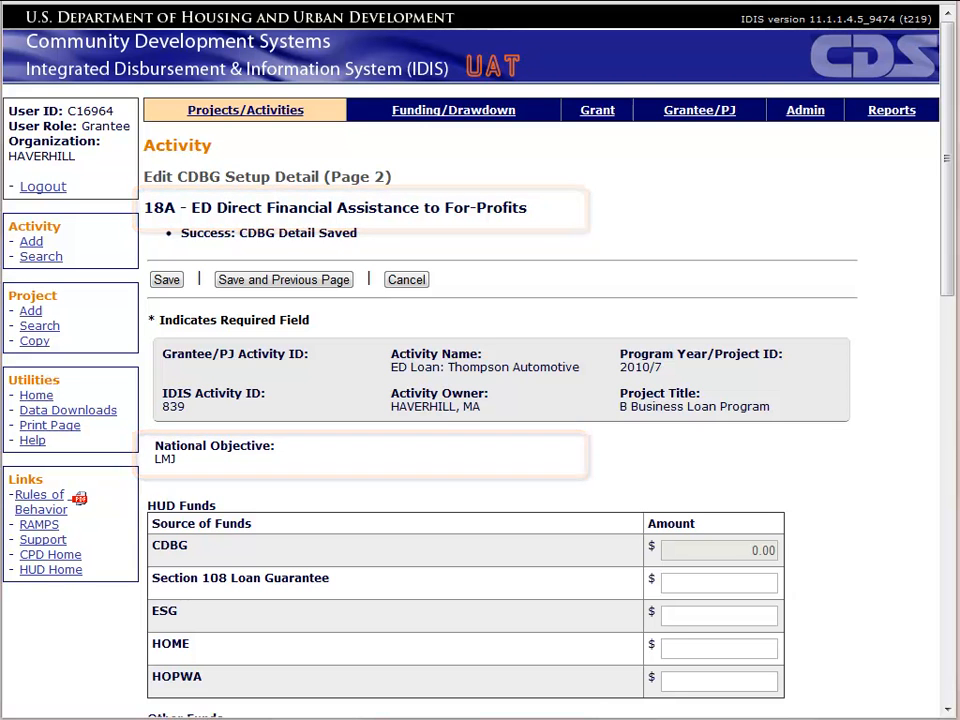
left_click_drag(945, 258, 945, 437)
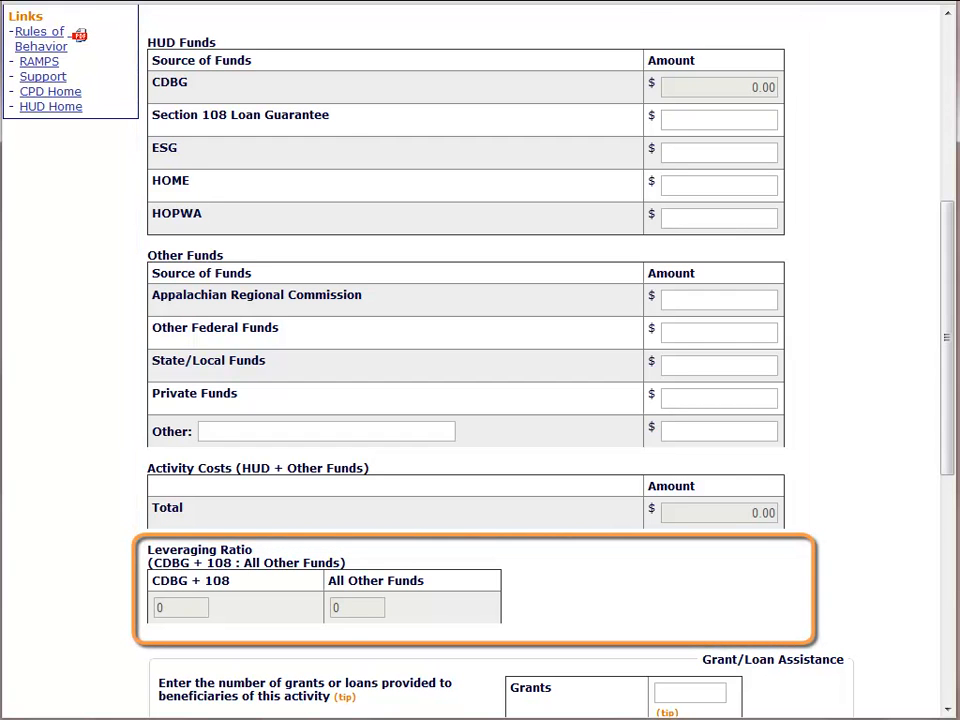
Enter 1 as the number of loans provided to beneficiaries under Grant/Loan Assistance
left_click(947, 709)
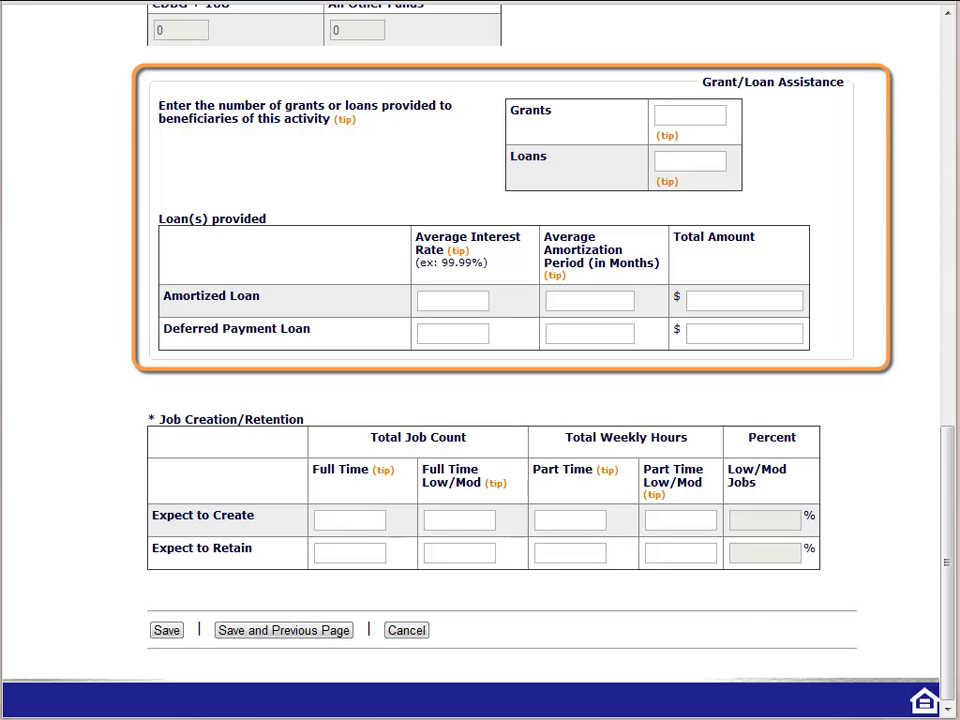
left_click(700, 156)
type("1")
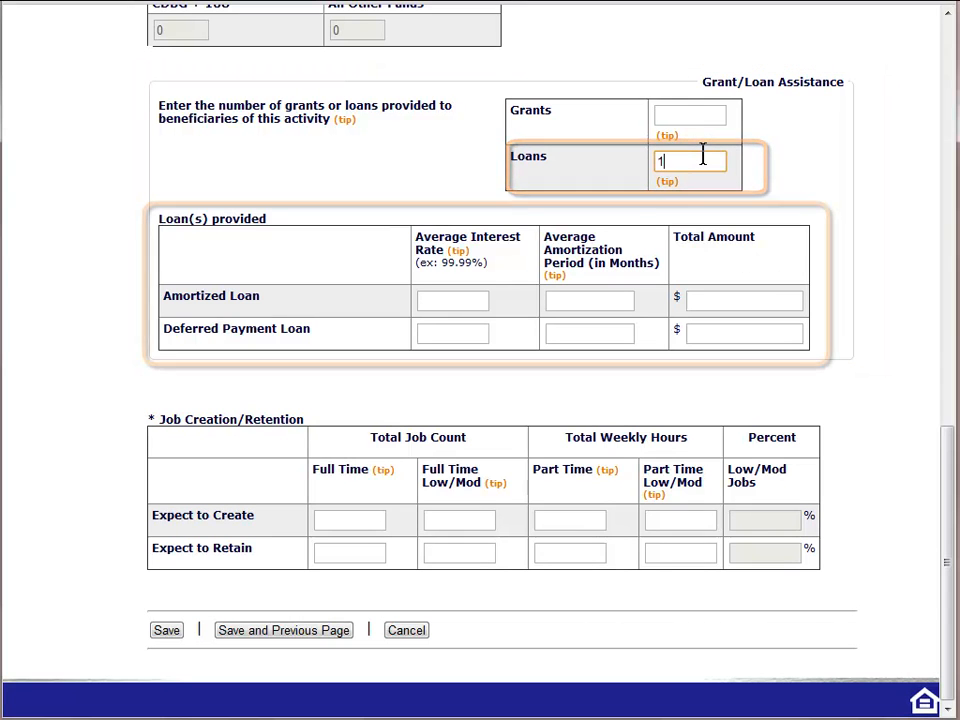
key("Tab")
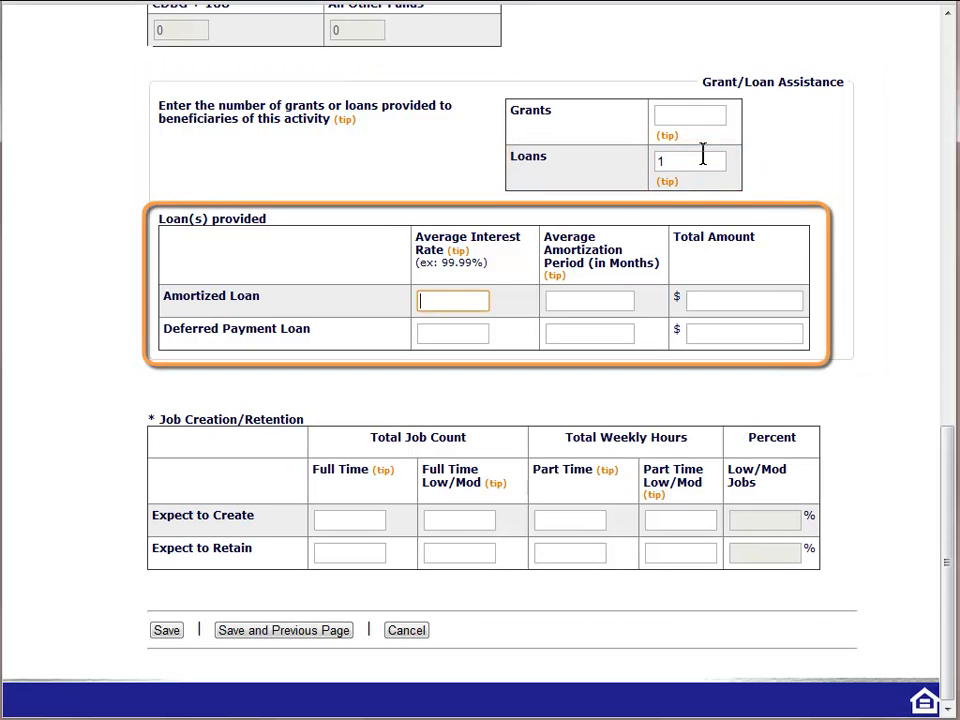
Enter the deferred payment loan with an interest rate of 0, a 60-month amortization period and a total amount of $100,000
left_click(452, 333)
type("0")
key("Tab")
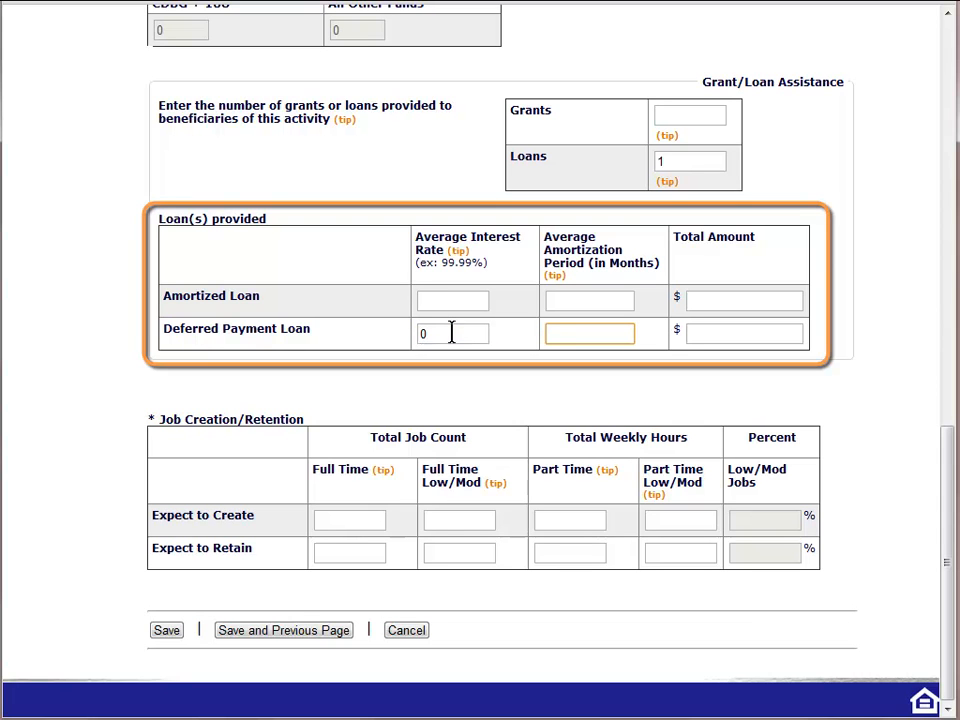
type("60")
key("Tab")
type("1")
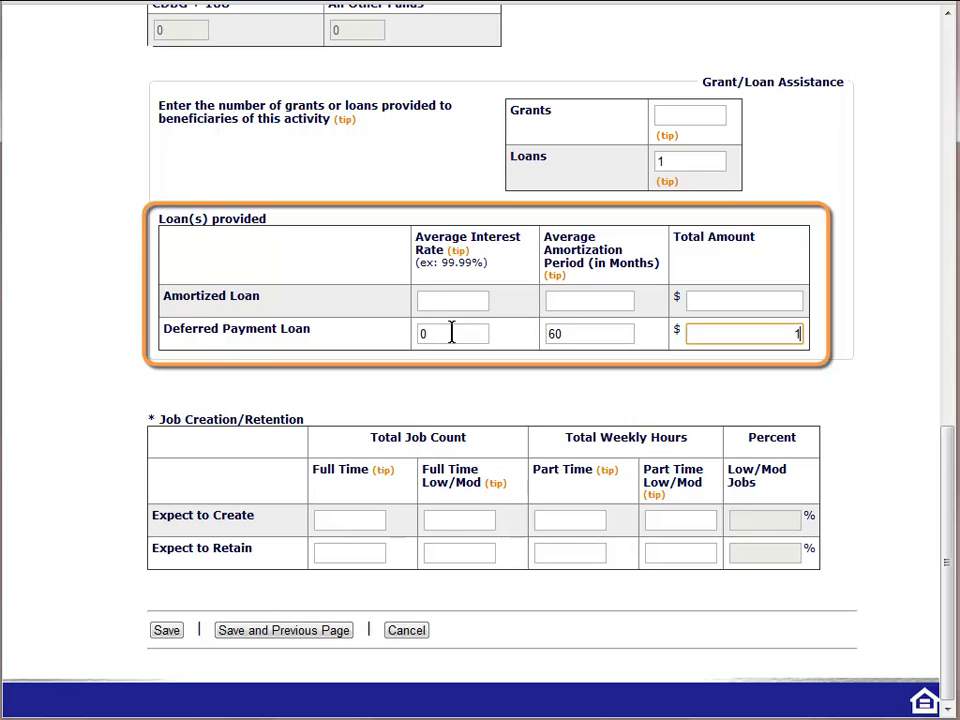
type("00,000")
key("Tab")
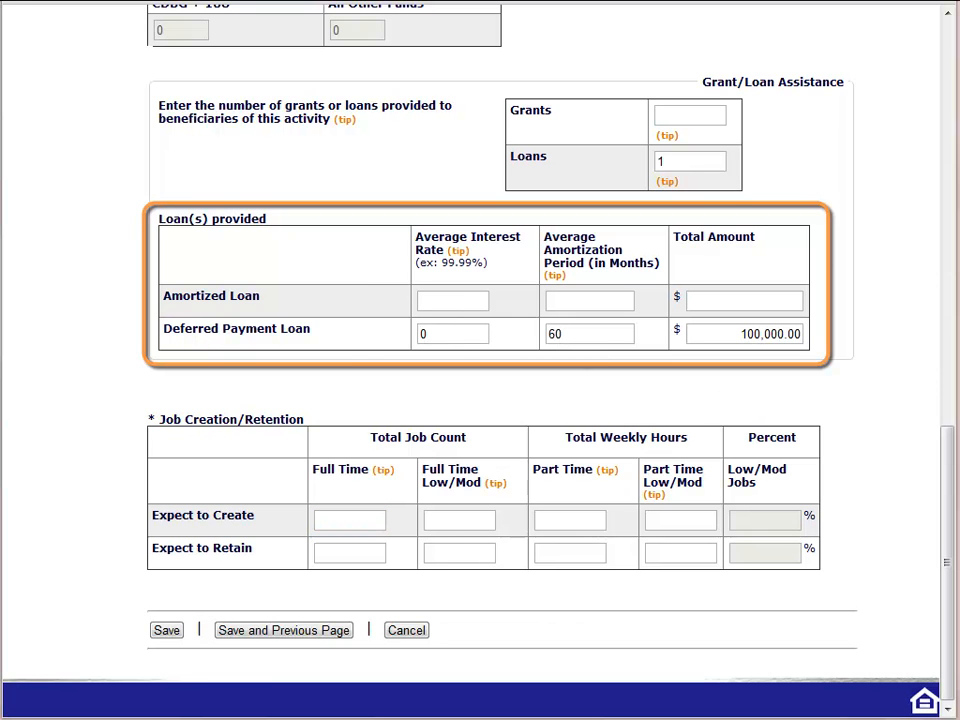
Enter 4 full-time jobs expected to be created, with 3 of them full-time low/mod
left_click(327, 522)
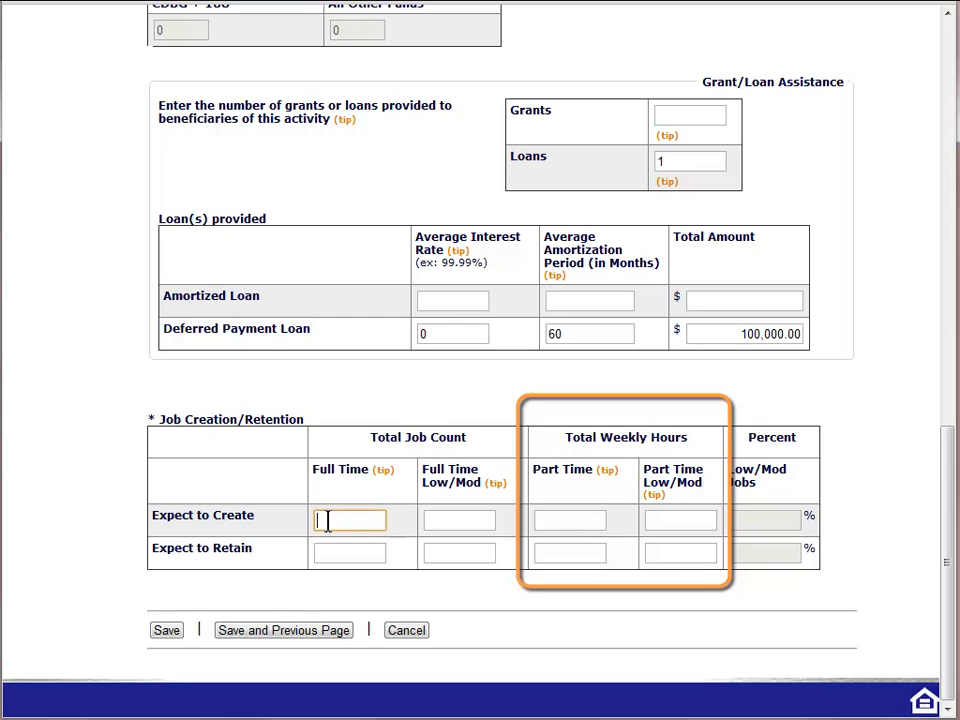
type("4")
key("Tab")
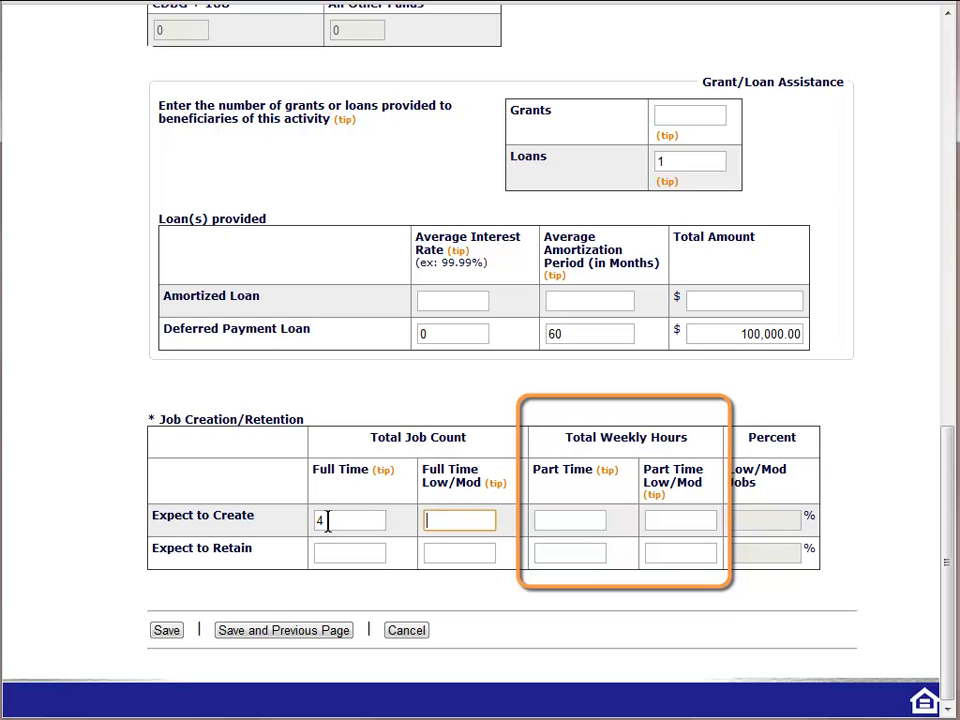
type("3")
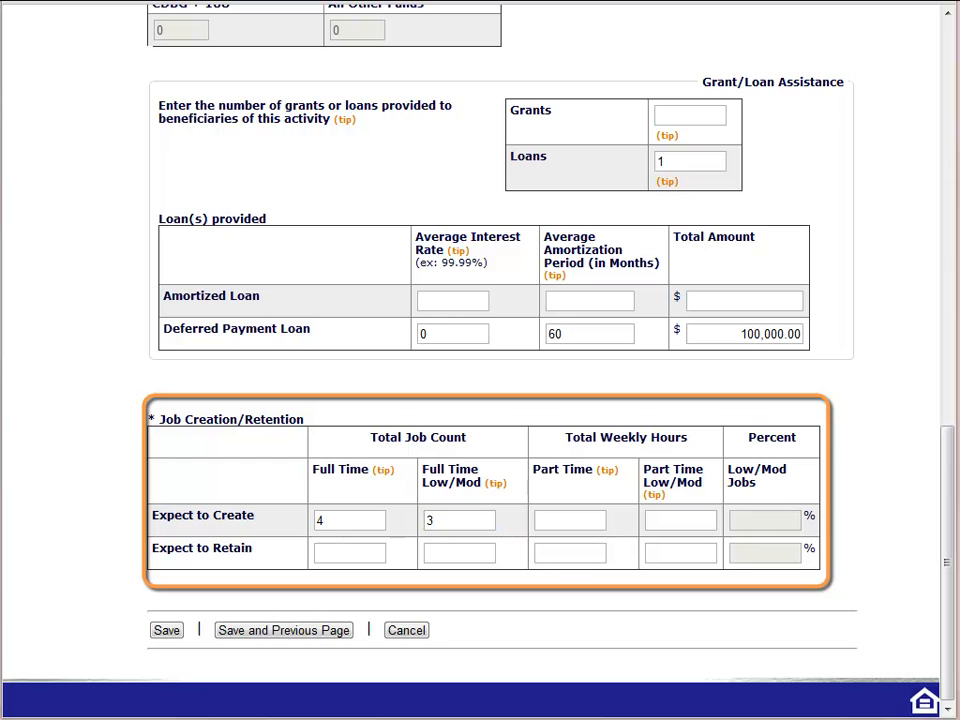
Set the jobs expected to be created to 40 part-time and 40 part-time low/mod weekly hours, save the page and check the Ready to Fund status
left_click(583, 520)
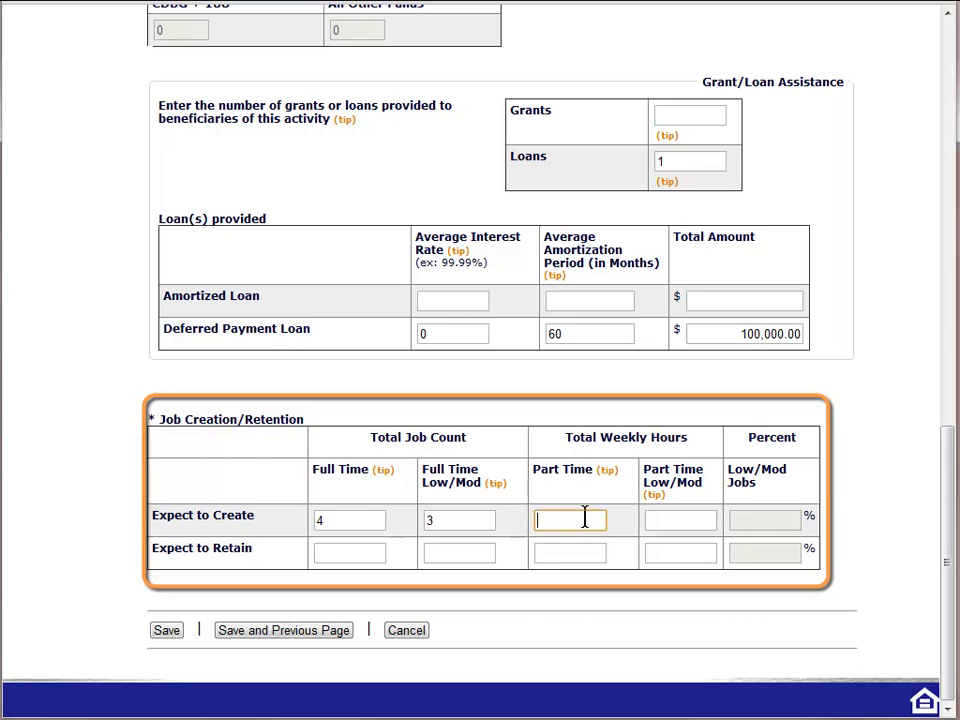
type("40")
key("Tab")
type("40")
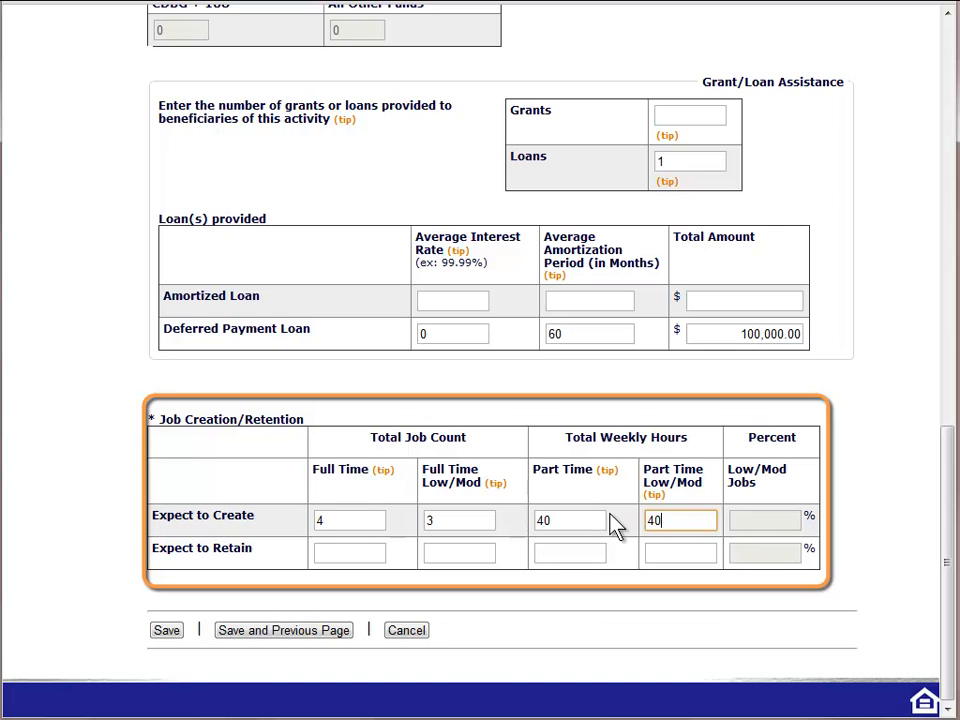
key("Tab")
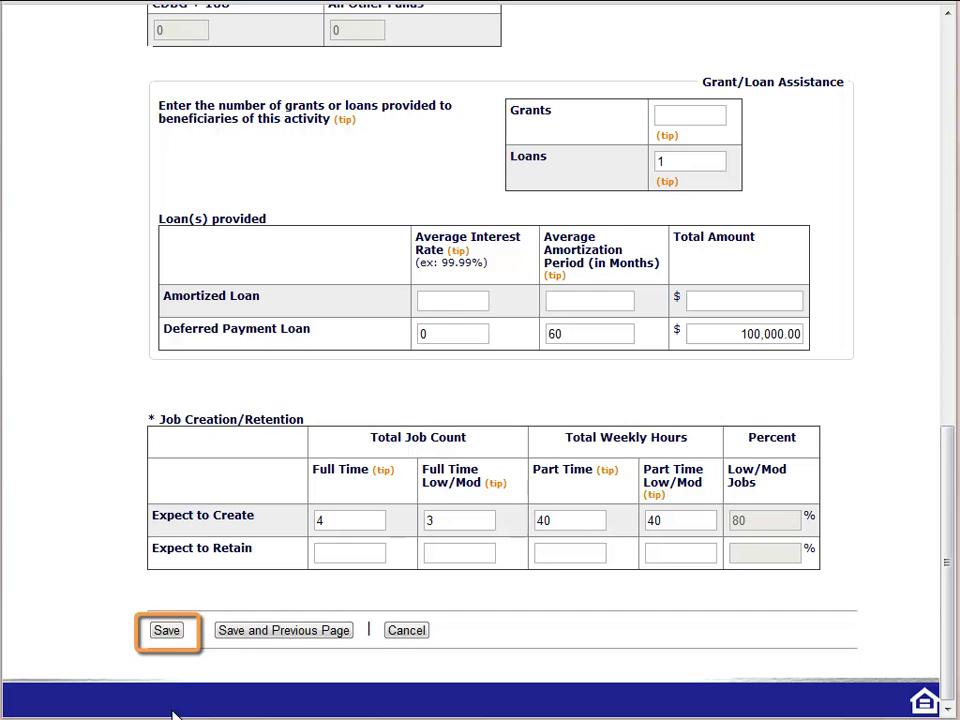
left_click(167, 631)
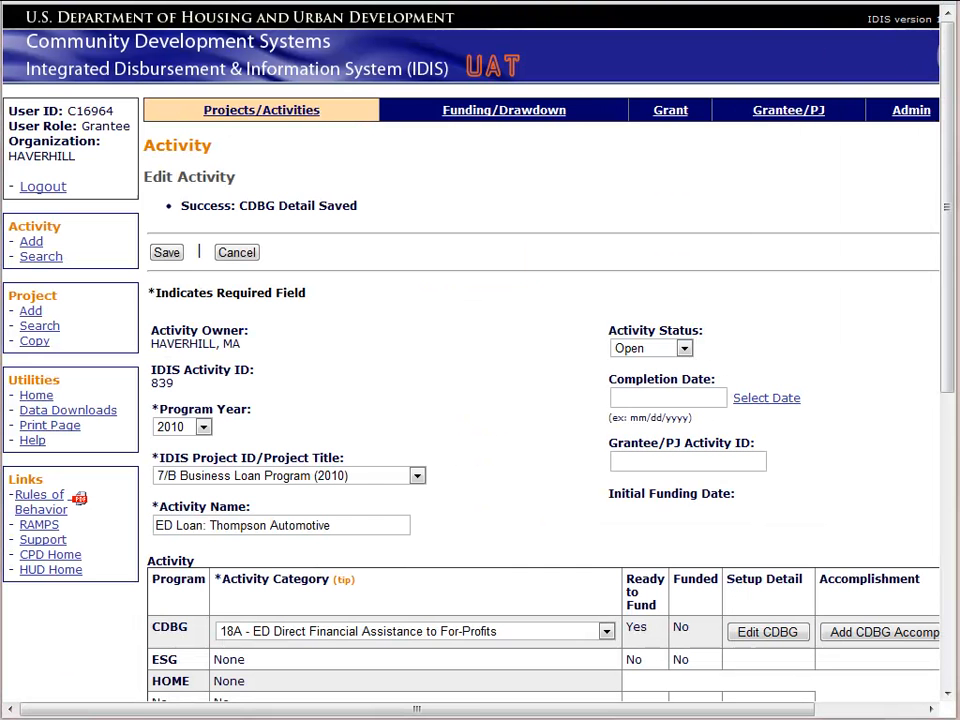
left_click_drag(950, 366, 950, 579)
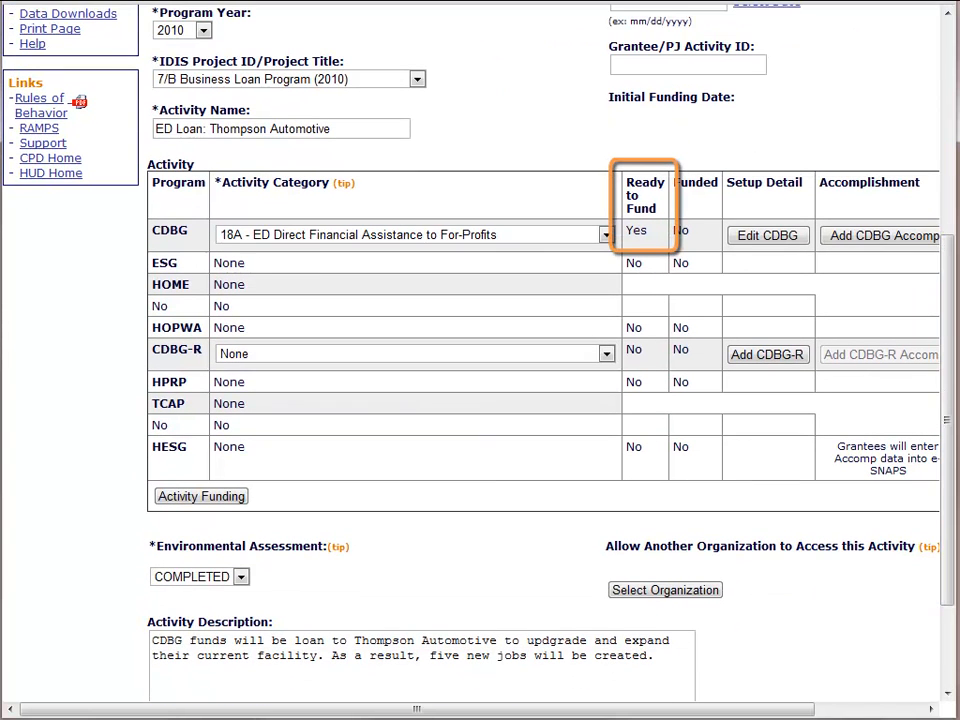